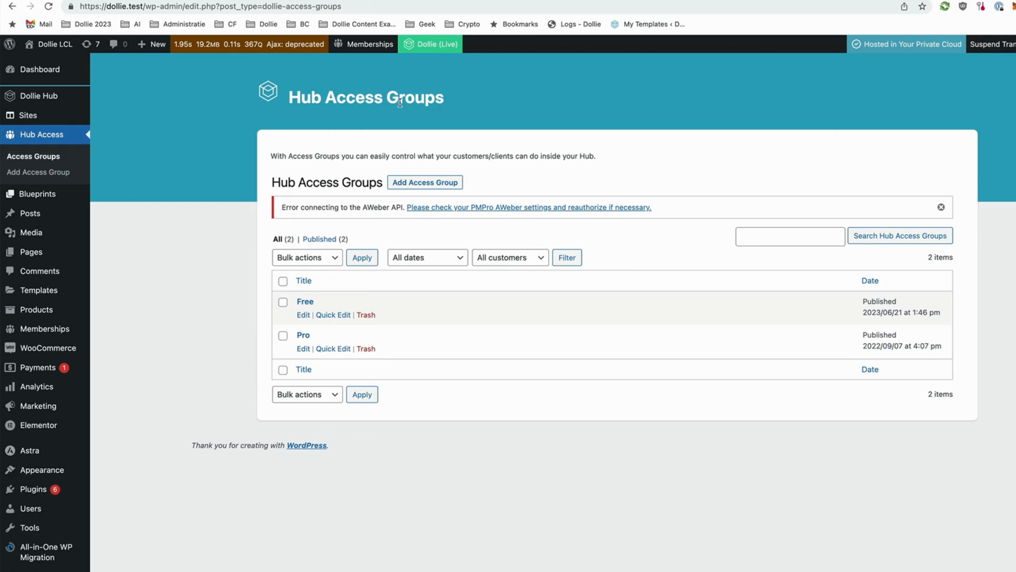
Open the Pro access group for editing from the Hub Access Groups list
{"action": "left_click_drag", "start_coordinate": [466, 96], "coordinate": [271, 113]}
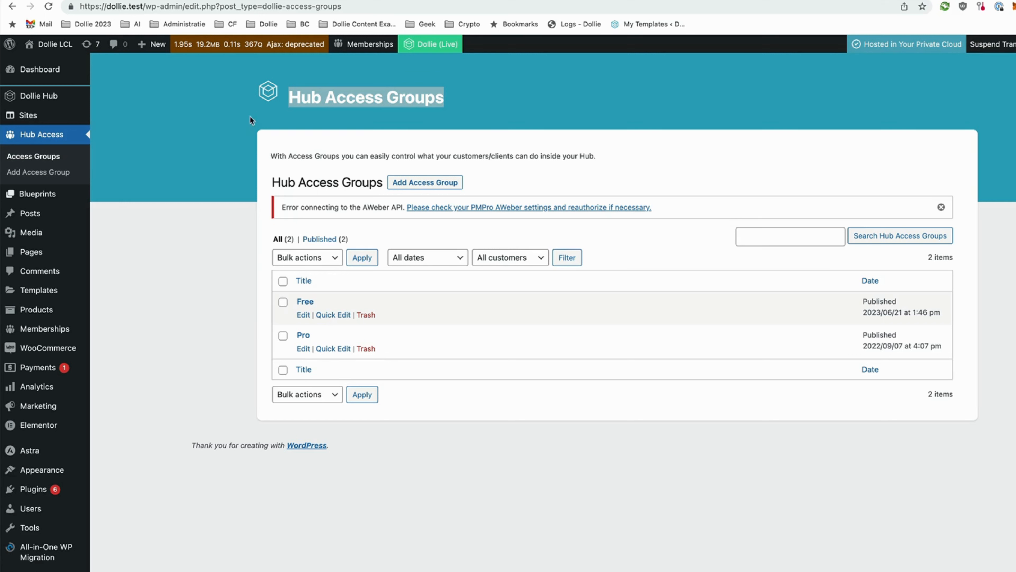
{"action": "left_click", "coordinate": [240, 133]}
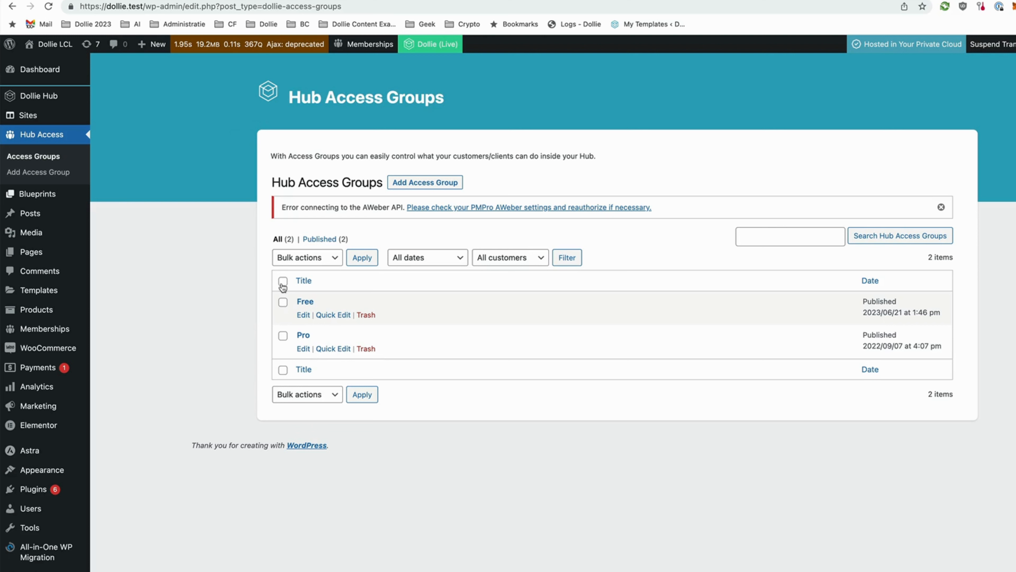
{"action": "left_click", "coordinate": [306, 339]}
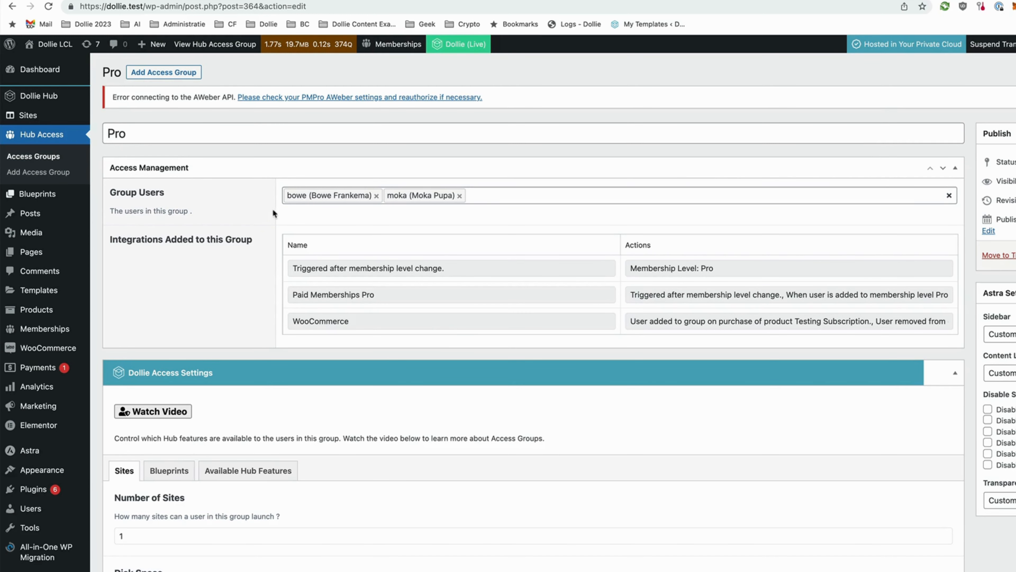
Examine the Pro group's Access Management section, covering its group users and its integrations with their actions
{"action": "scroll", "coordinate": [150, 388], "scroll_direction": "down", "scroll_amount": 1}
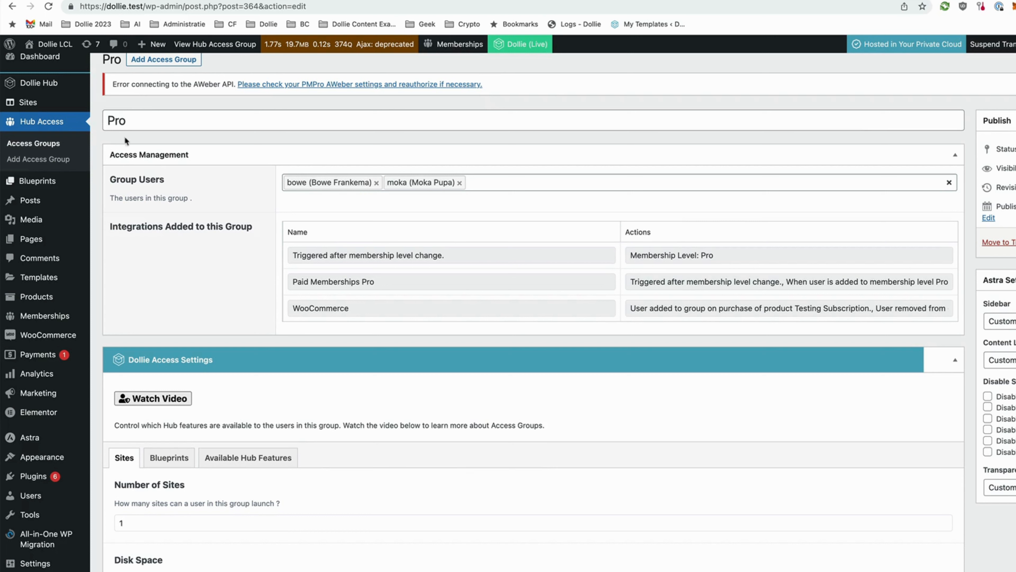
{"action": "left_click", "coordinate": [289, 283]}
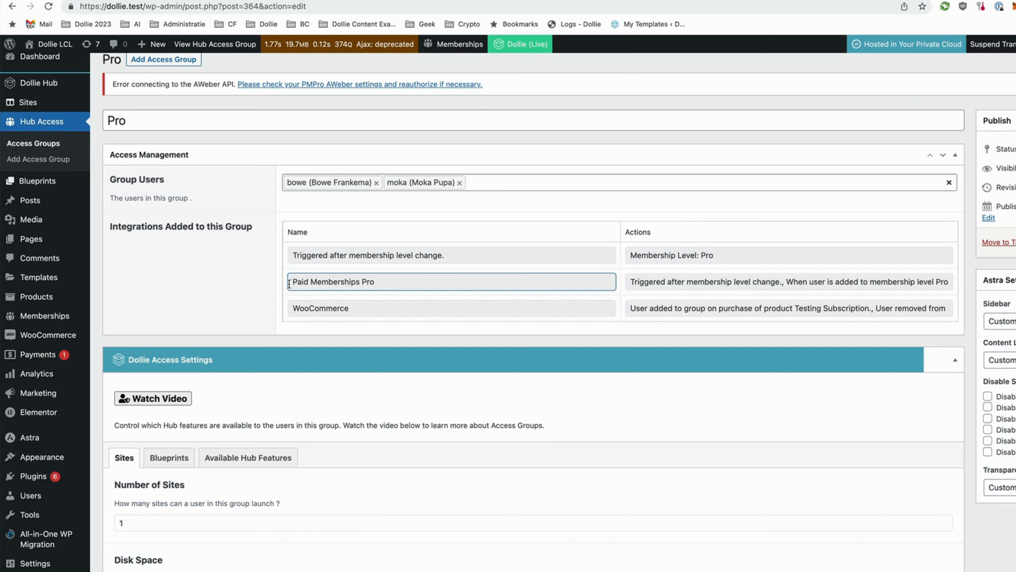
{"action": "left_click_drag", "start_coordinate": [289, 283], "coordinate": [377, 281]}
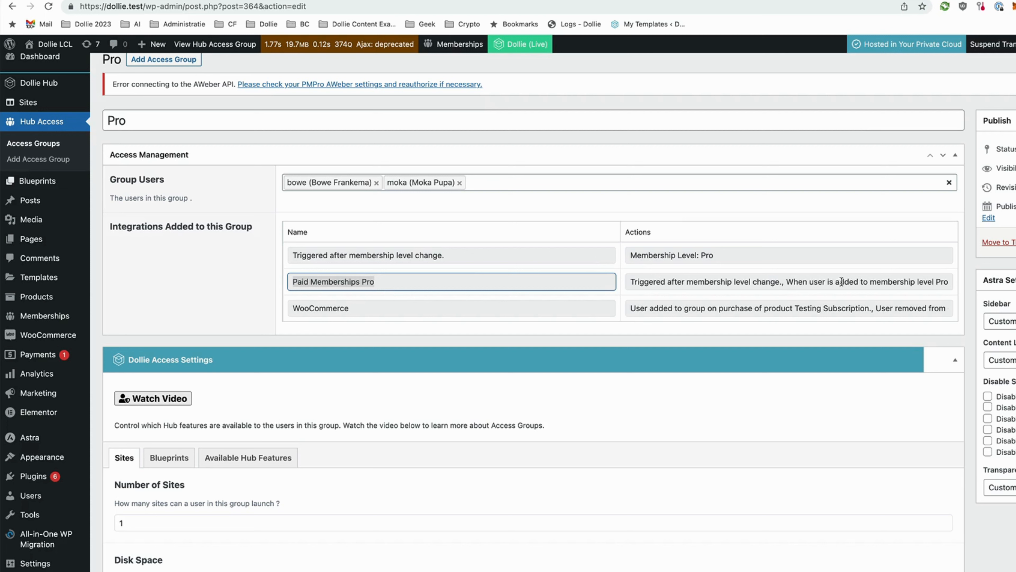
{"action": "left_click", "coordinate": [910, 281]}
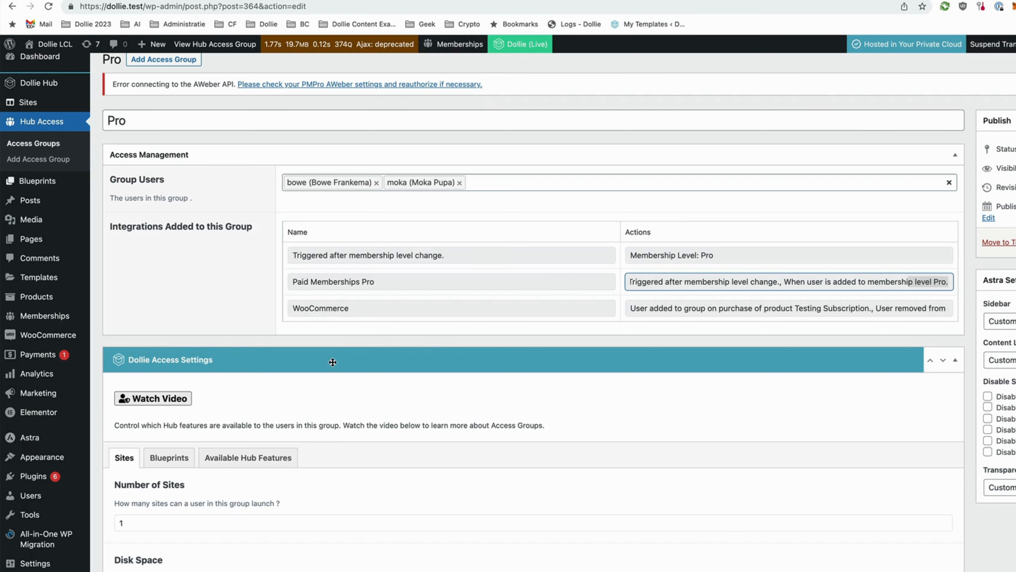
{"action": "scroll", "coordinate": [338, 359], "scroll_direction": "down", "scroll_amount": 1}
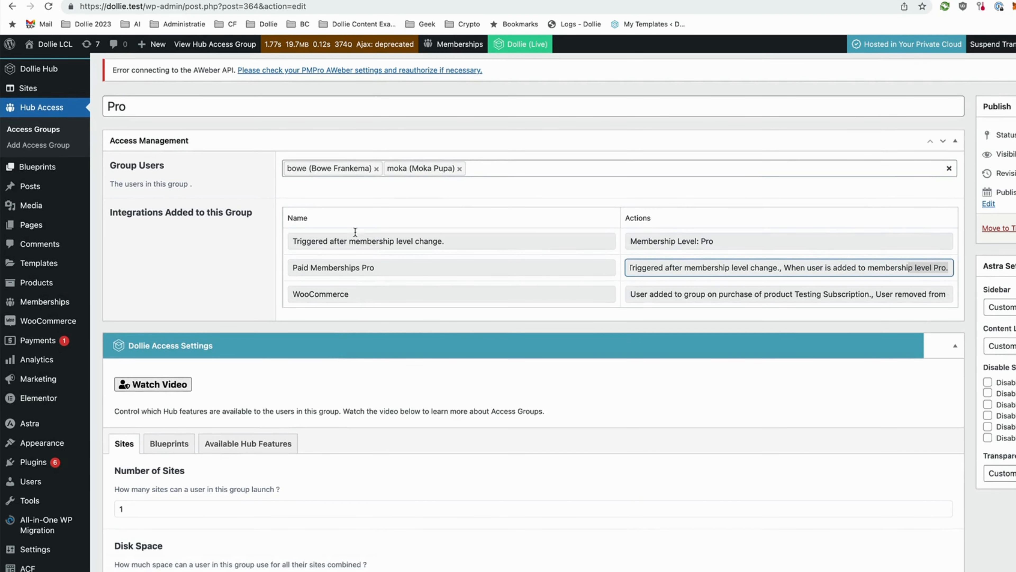
{"action": "left_click", "coordinate": [489, 169]}
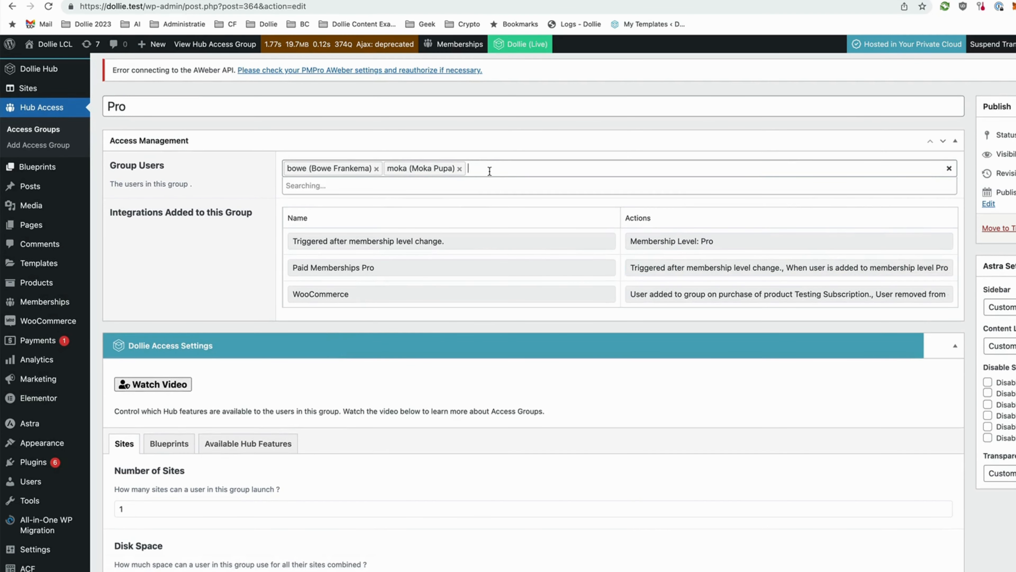
{"action": "left_click", "coordinate": [191, 272]}
{"action": "scroll", "coordinate": [165, 224], "scroll_direction": "down", "scroll_amount": 1}
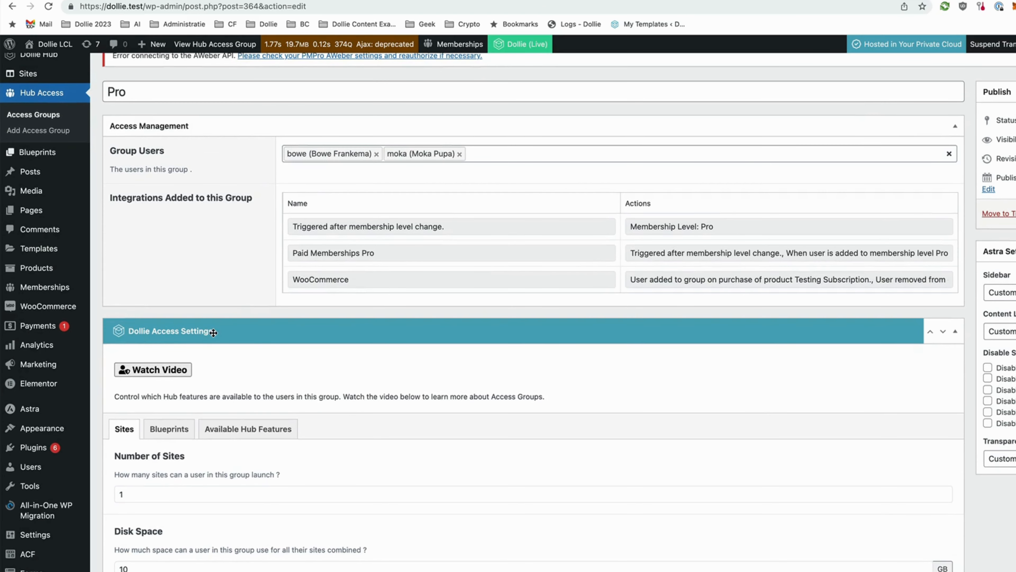
Review the Sites limits in the Pro group's Dollie Access Settings, such as number of sites and disk space
{"action": "scroll", "coordinate": [442, 188], "scroll_direction": "down", "scroll_amount": 2}
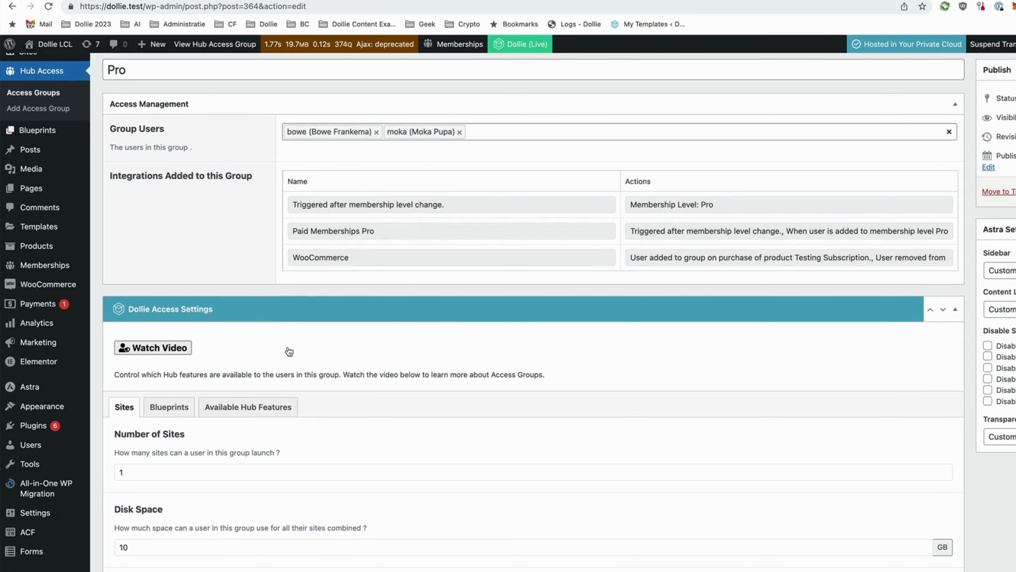
{"action": "scroll", "coordinate": [349, 348], "scroll_direction": "down", "scroll_amount": 2}
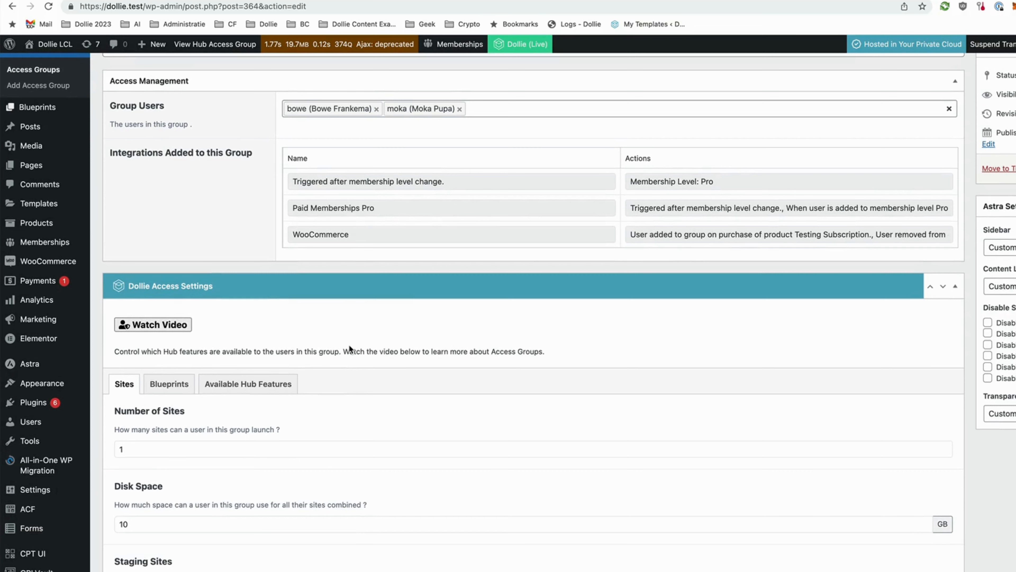
{"action": "scroll", "coordinate": [336, 340], "scroll_direction": "up", "scroll_amount": 4}
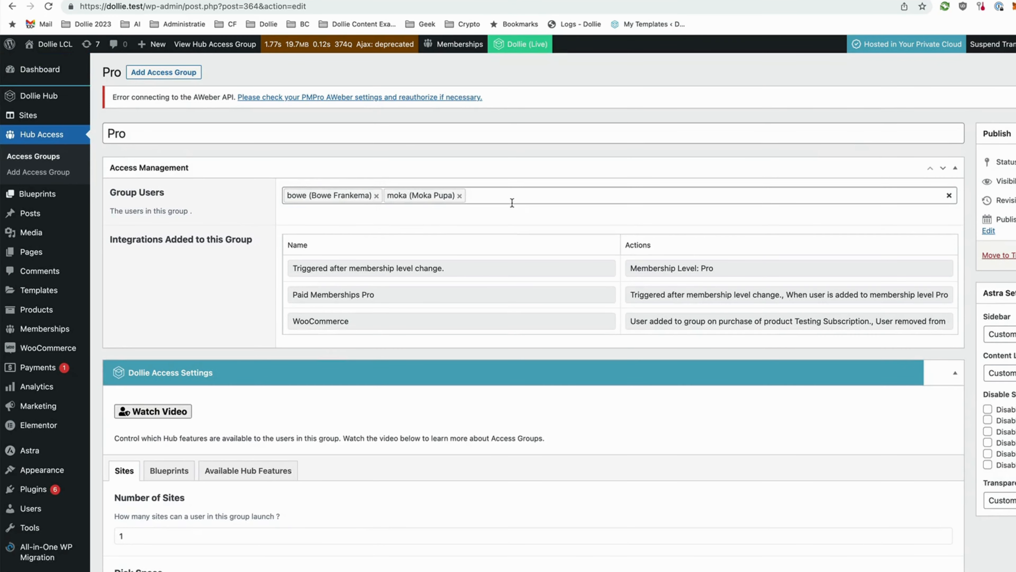
{"action": "scroll", "coordinate": [512, 203], "scroll_direction": "down", "scroll_amount": 4}
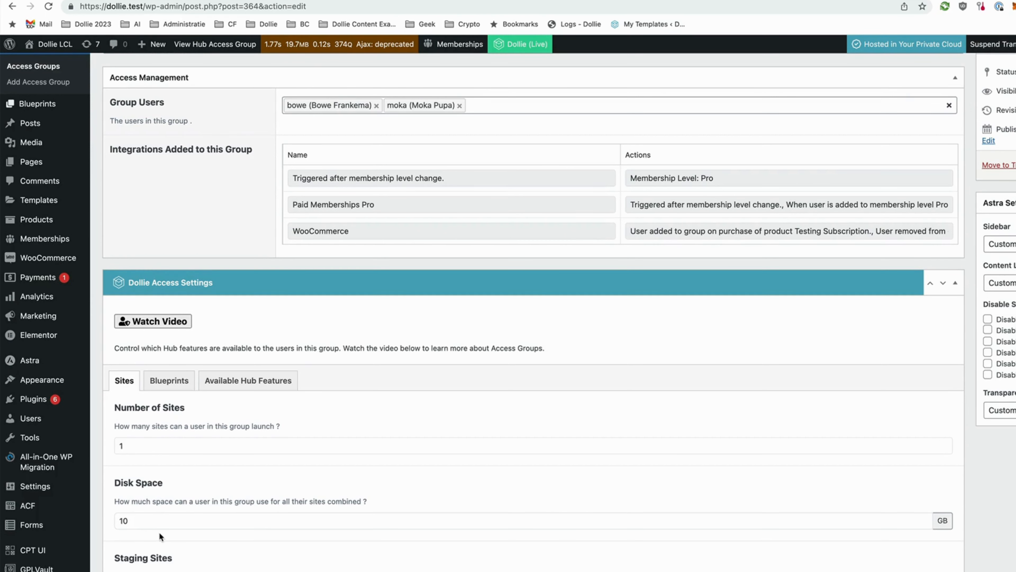
{"action": "scroll", "coordinate": [166, 520], "scroll_direction": "down", "scroll_amount": 1}
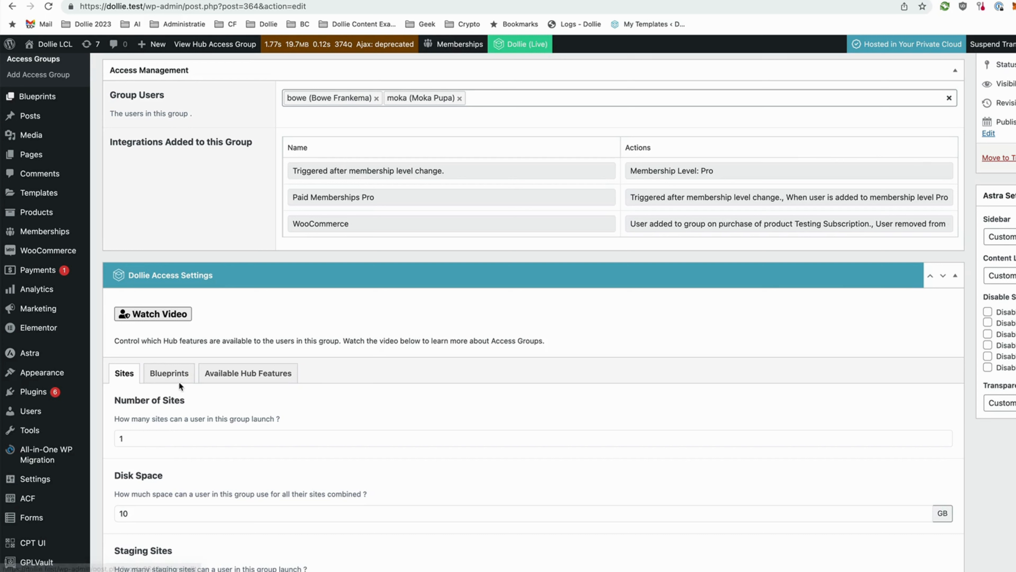
{"action": "scroll", "coordinate": [272, 360], "scroll_direction": "up", "scroll_amount": 3}
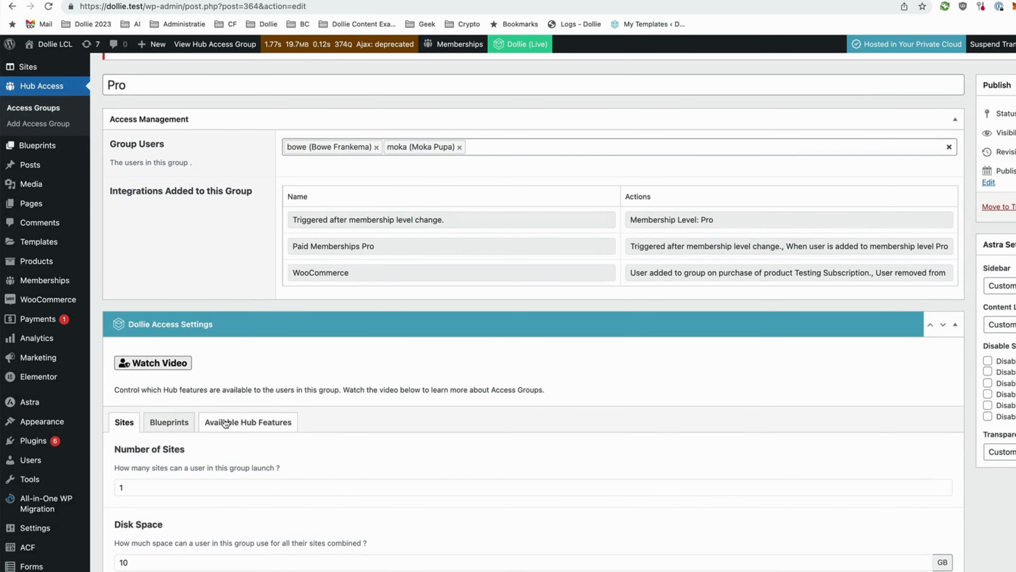
{"action": "scroll", "coordinate": [240, 426], "scroll_direction": "down", "scroll_amount": 2}
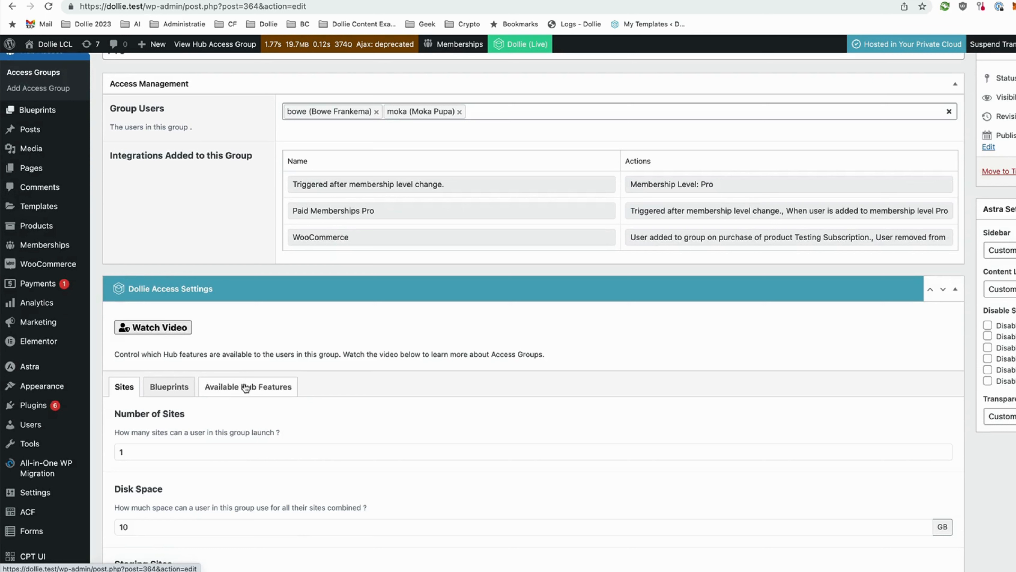
Show the Blueprints access settings and examine the allowed and disallowed blueprint lists
{"action": "left_click", "coordinate": [170, 386]}
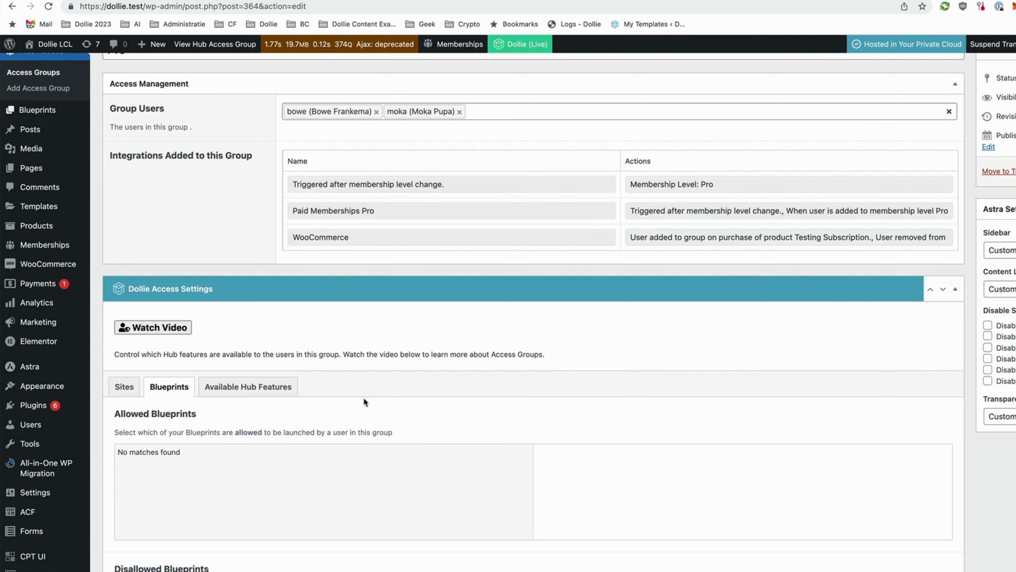
{"action": "scroll", "coordinate": [363, 401], "scroll_direction": "down", "scroll_amount": 2}
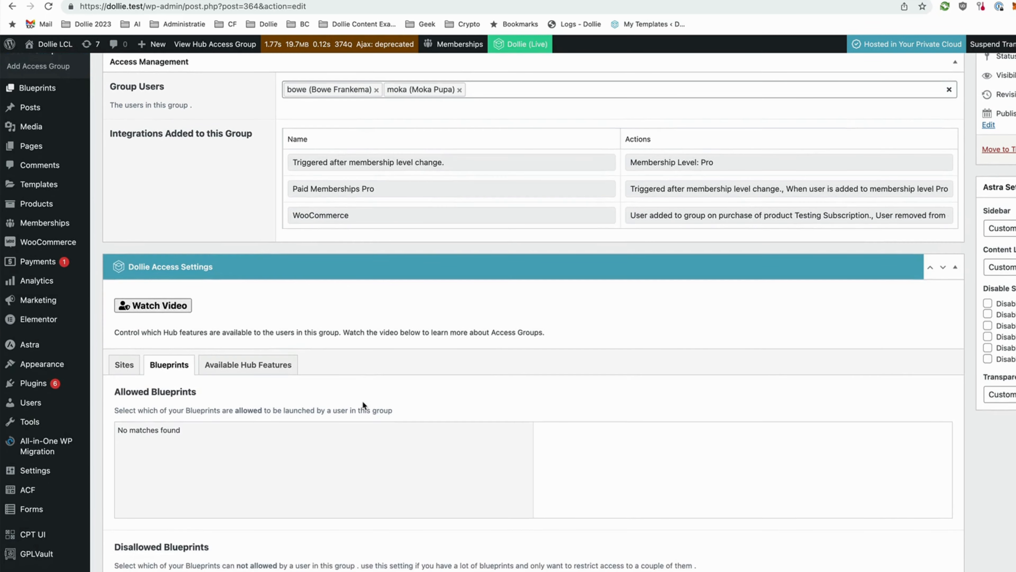
{"action": "scroll", "coordinate": [362, 406], "scroll_direction": "down", "scroll_amount": 3}
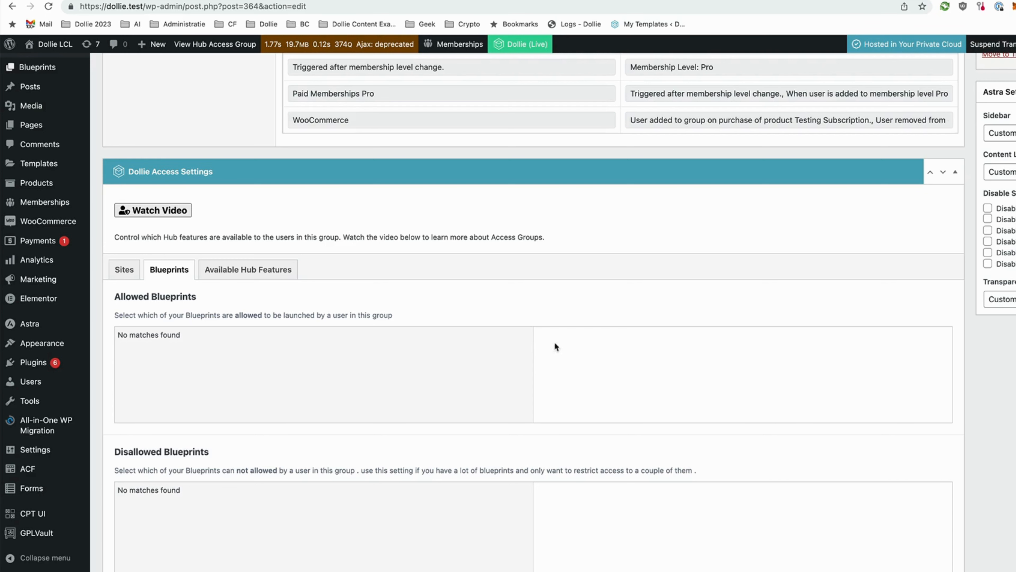
{"action": "scroll", "coordinate": [358, 326], "scroll_direction": "up", "scroll_amount": 1}
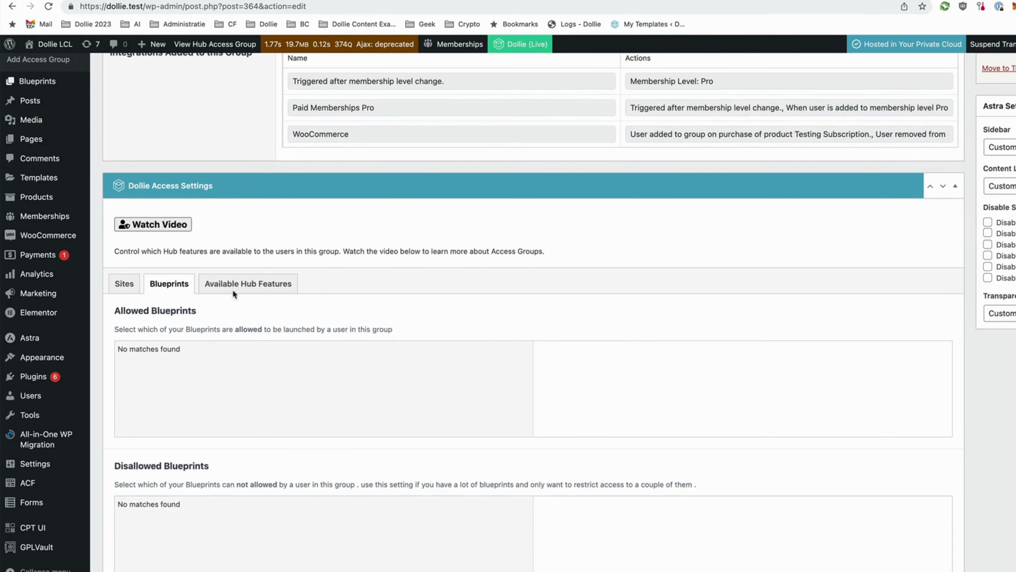
In the group's Available Hub Features settings, disable Site Deletion and Developer Tools under Site Dashboard Features
{"action": "left_click", "coordinate": [236, 284]}
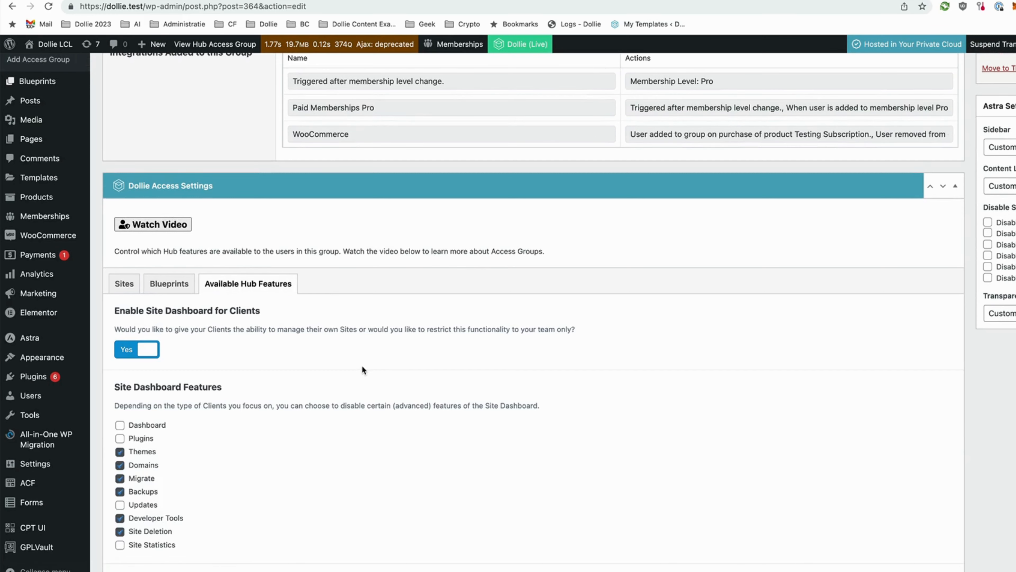
{"action": "scroll", "coordinate": [362, 365], "scroll_direction": "down", "scroll_amount": 1}
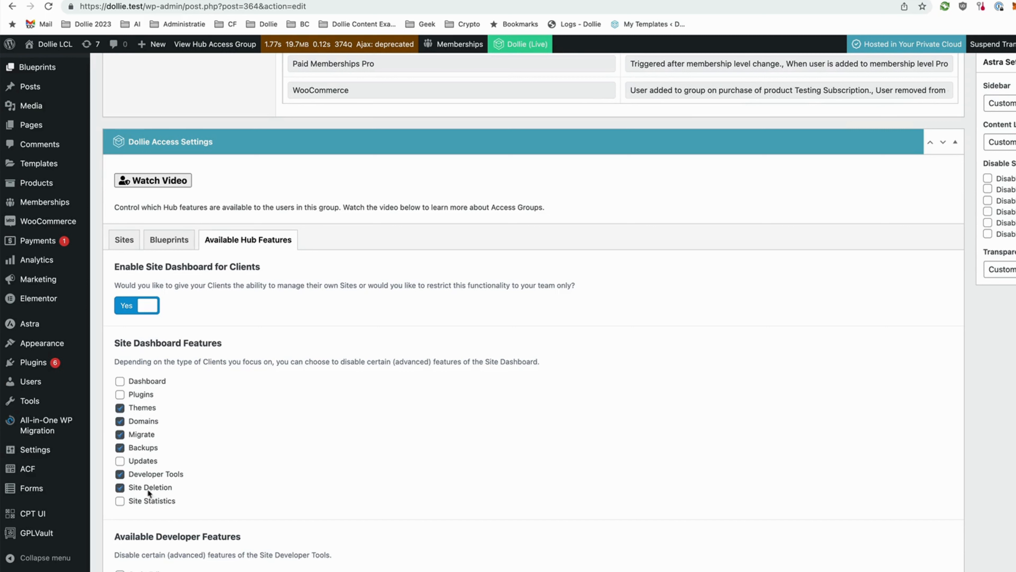
{"action": "left_click", "coordinate": [119, 488]}
{"action": "left_click", "coordinate": [120, 475]}
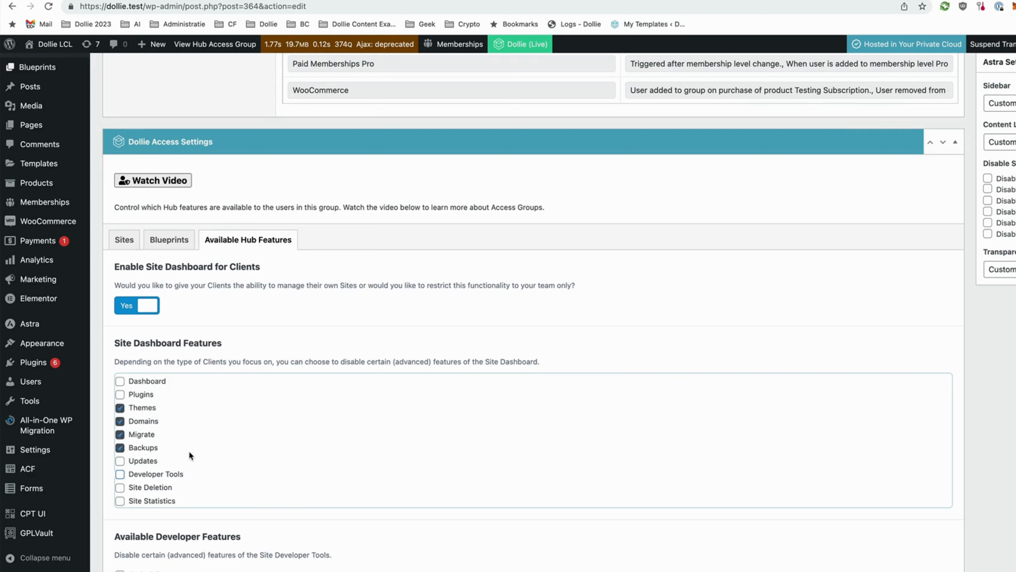
Disable WP-CLI under Available Developer Features for the Pro group
{"action": "scroll", "coordinate": [230, 441], "scroll_direction": "down", "scroll_amount": 1}
{"action": "scroll", "coordinate": [230, 443], "scroll_direction": "down", "scroll_amount": 2}
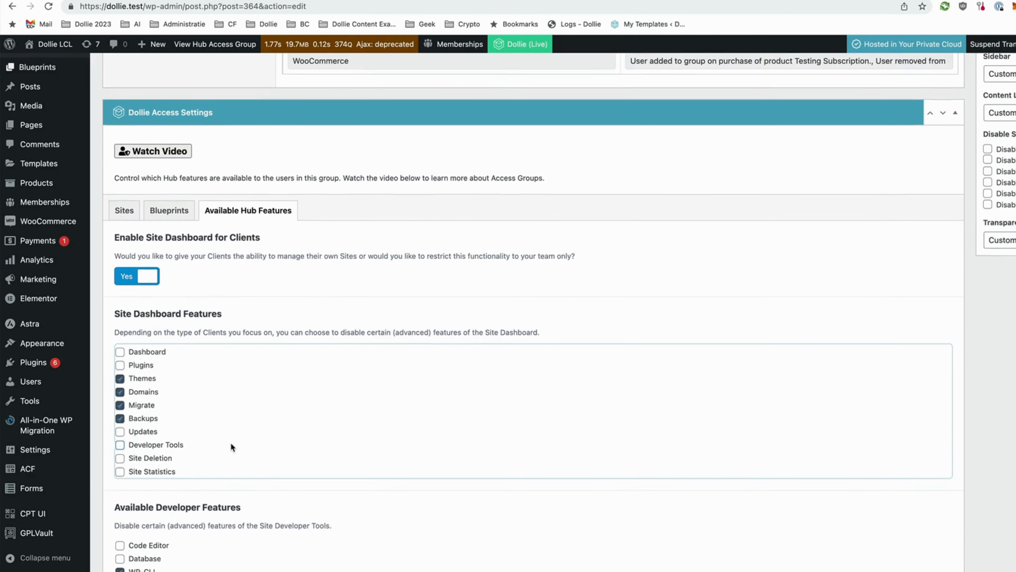
{"action": "left_click", "coordinate": [120, 557]}
{"action": "left_click", "coordinate": [120, 556]}
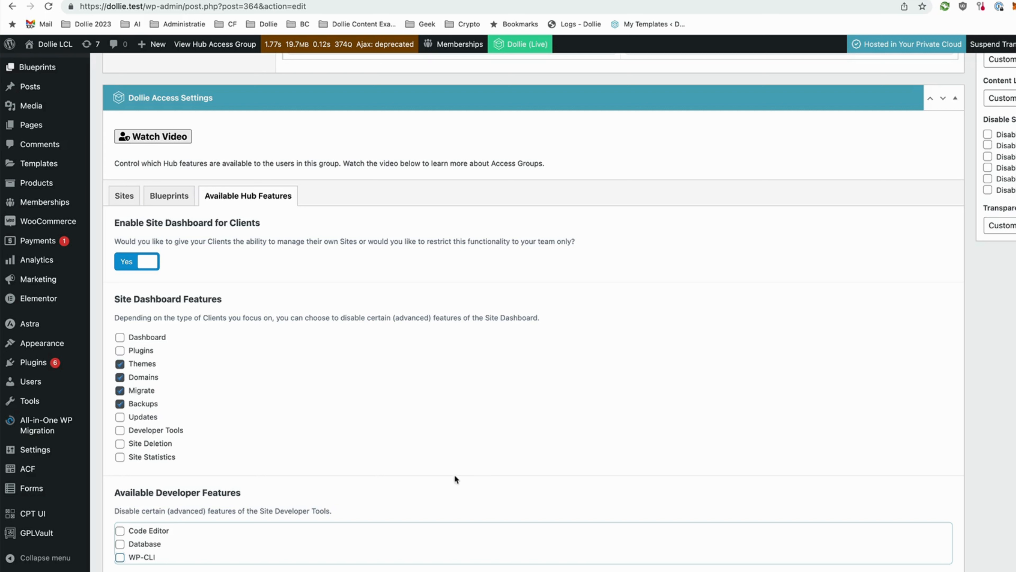
Disable Migrate, Themes, Domains and Backups in the Pro group's Site Dashboard Features
{"action": "left_click", "coordinate": [143, 390]}
{"action": "left_click", "coordinate": [143, 364]}
{"action": "left_click", "coordinate": [143, 377]}
{"action": "scroll", "coordinate": [312, 390], "scroll_direction": "up", "scroll_amount": 7}
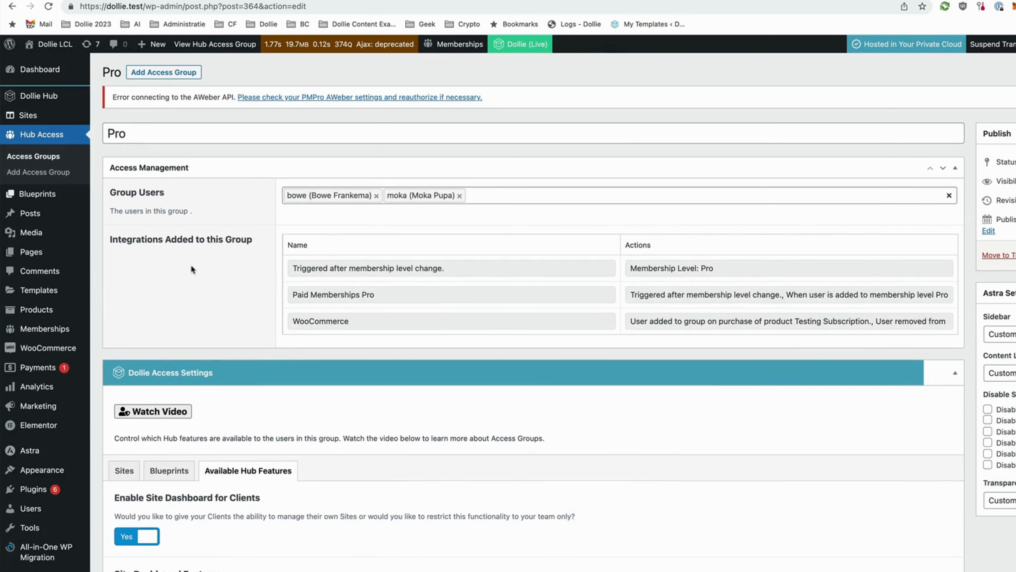
{"action": "scroll", "coordinate": [198, 265], "scroll_direction": "down", "scroll_amount": 5}
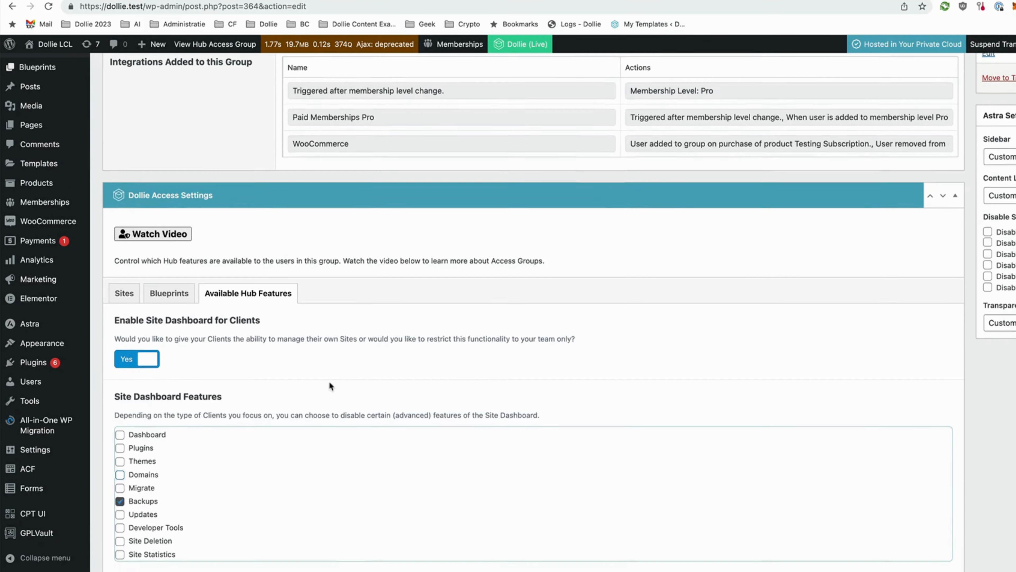
{"action": "left_click", "coordinate": [153, 466]}
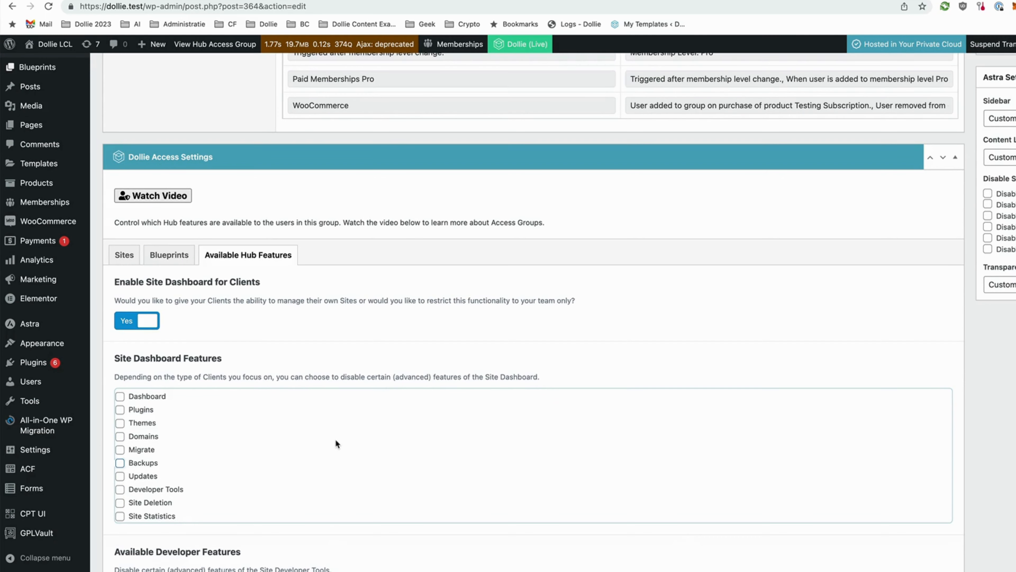
Open the Testing Subscription product for editing in a new browser tab and go to its Hub Access Settings for this Group section
{"action": "scroll", "coordinate": [335, 436], "scroll_direction": "up", "scroll_amount": 3}
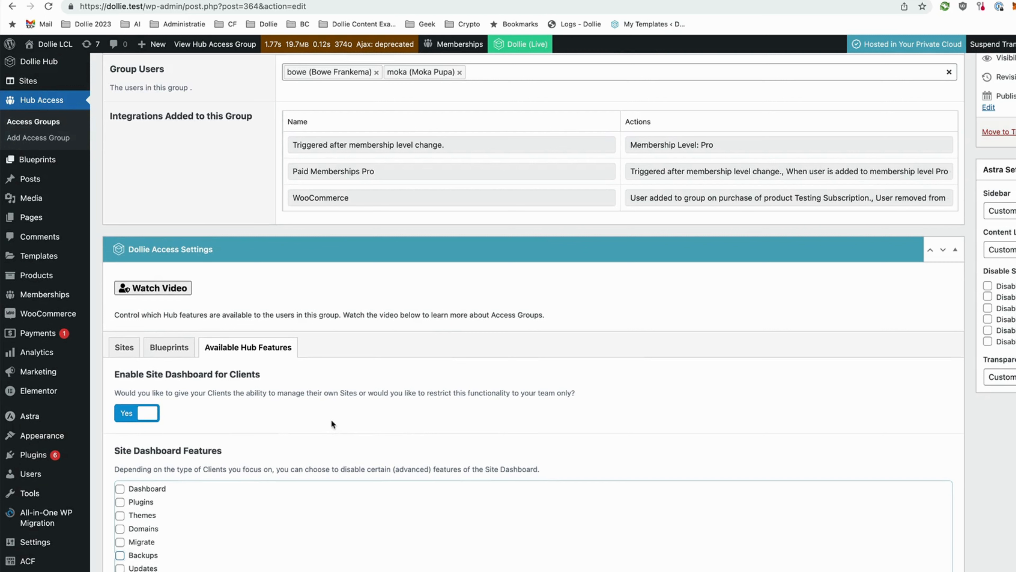
{"action": "scroll", "coordinate": [330, 424], "scroll_direction": "down", "scroll_amount": 1}
{"action": "scroll", "coordinate": [359, 440], "scroll_direction": "up", "scroll_amount": 5}
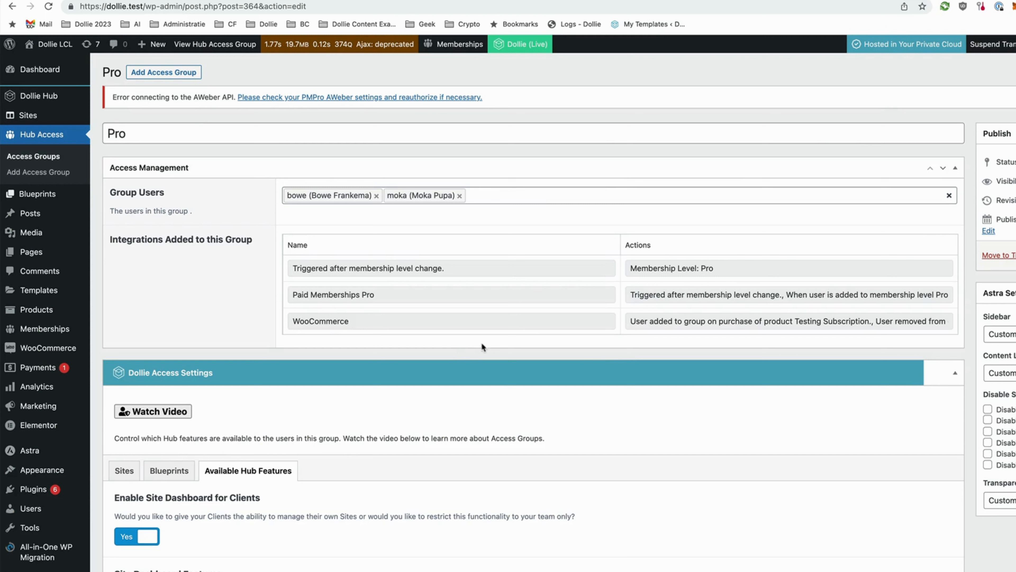
{"action": "left_click", "coordinate": [328, 323]}
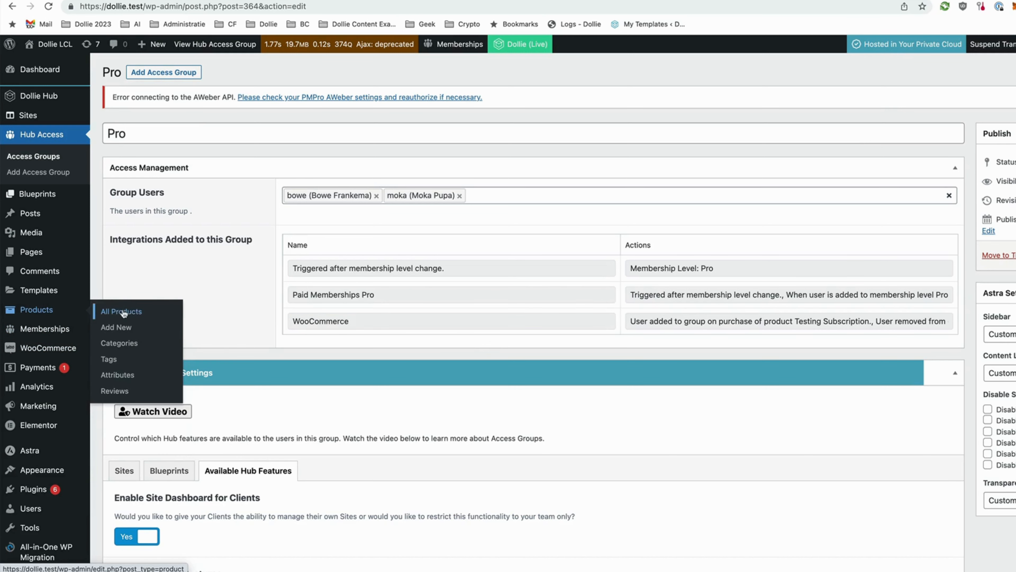
{"action": "left_click", "coordinate": [262, 1]}
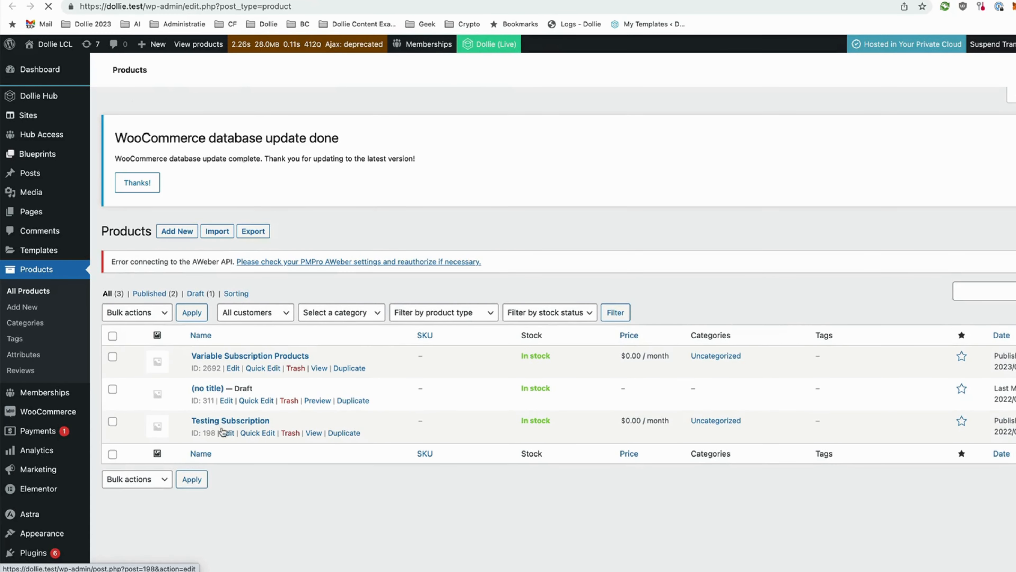
{"action": "left_click", "coordinate": [225, 421]}
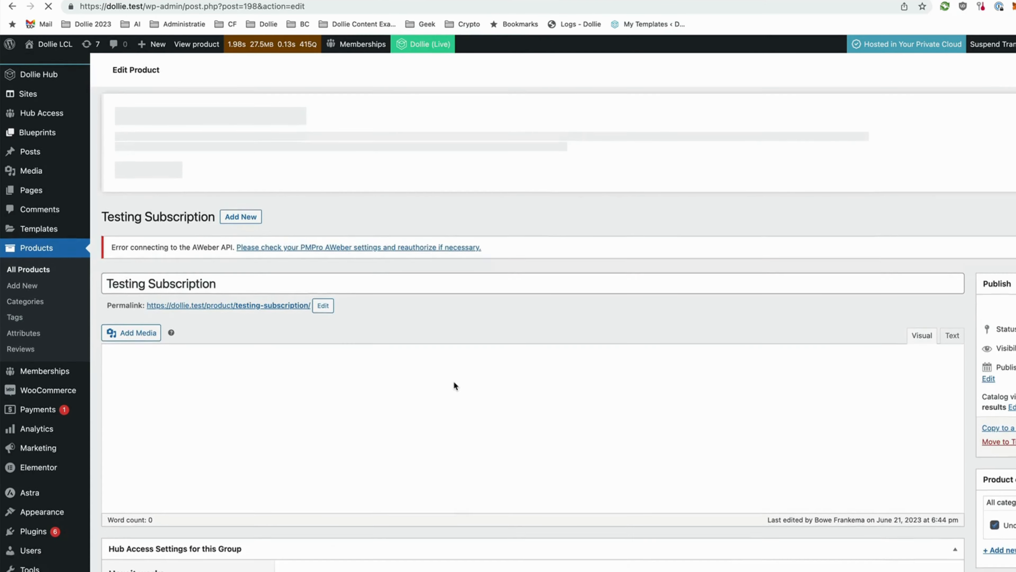
{"action": "scroll", "coordinate": [454, 380], "scroll_direction": "down", "scroll_amount": 2}
{"action": "scroll", "coordinate": [581, 437], "scroll_direction": "down", "scroll_amount": 2}
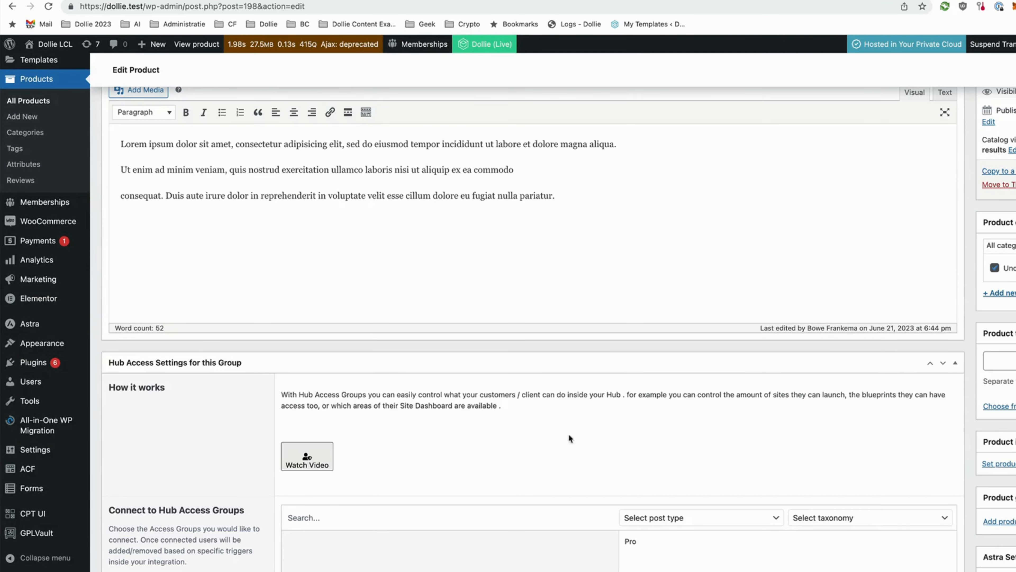
Review the Connect to Hub Access Groups setting on the Testing Subscription product
{"action": "scroll", "coordinate": [325, 424], "scroll_direction": "down", "scroll_amount": 2}
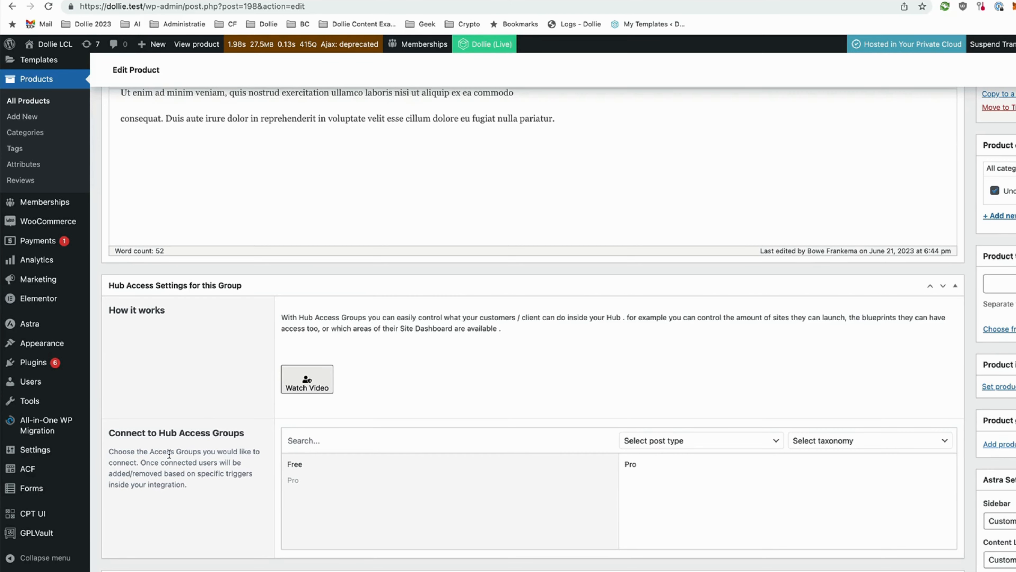
{"action": "scroll", "coordinate": [169, 454], "scroll_direction": "up", "scroll_amount": 6}
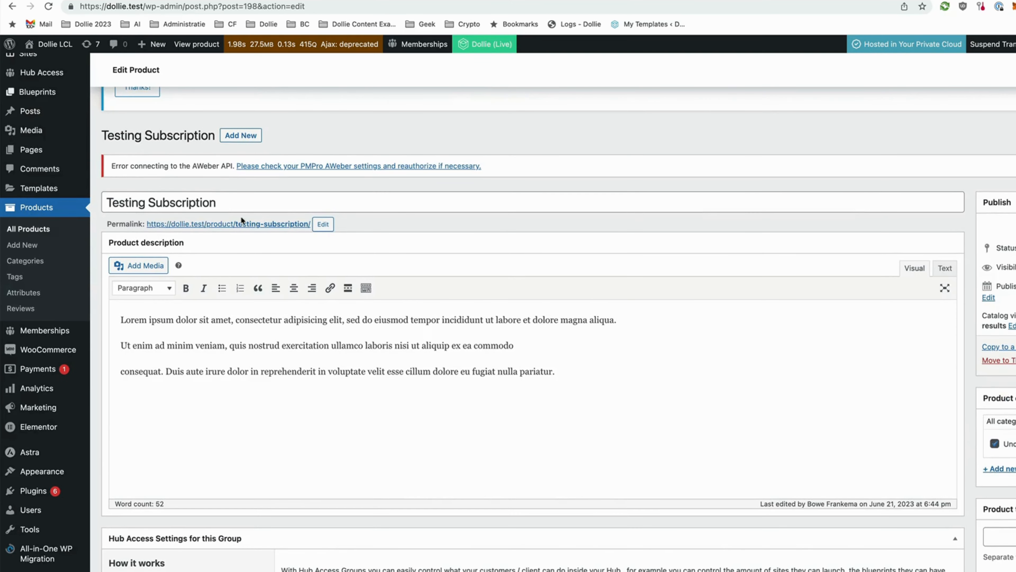
{"action": "scroll", "coordinate": [241, 216], "scroll_direction": "down", "scroll_amount": 9}
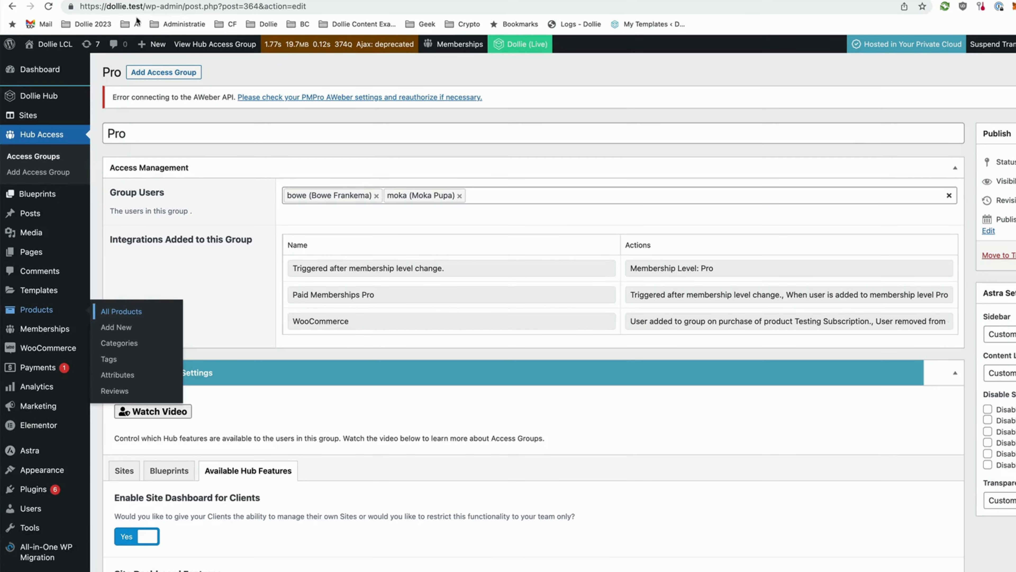
Compare the Pro group's WooCommerce integration entry and its actions with the access groups connected on the Testing Subscription product
{"action": "left_click_drag", "start_coordinate": [293, 319], "coordinate": [352, 323]}
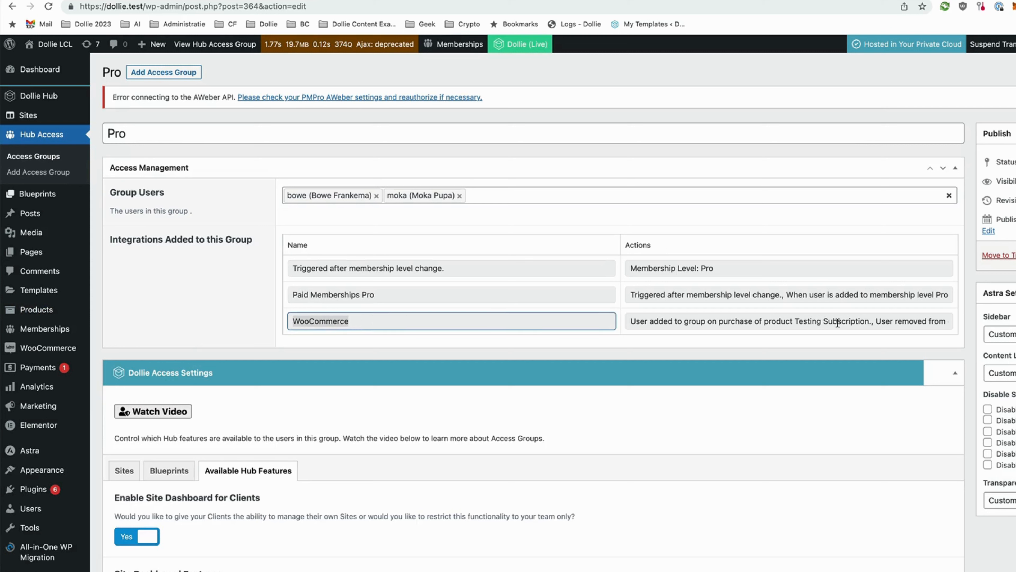
{"action": "left_click_drag", "start_coordinate": [751, 322], "coordinate": [864, 323]}
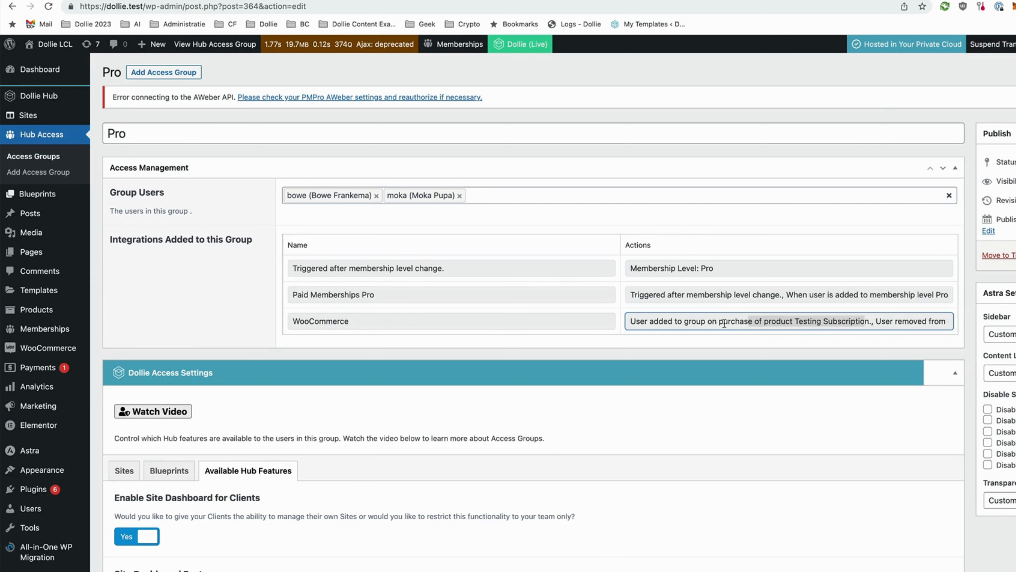
{"action": "left_click_drag", "start_coordinate": [798, 323], "coordinate": [894, 323]}
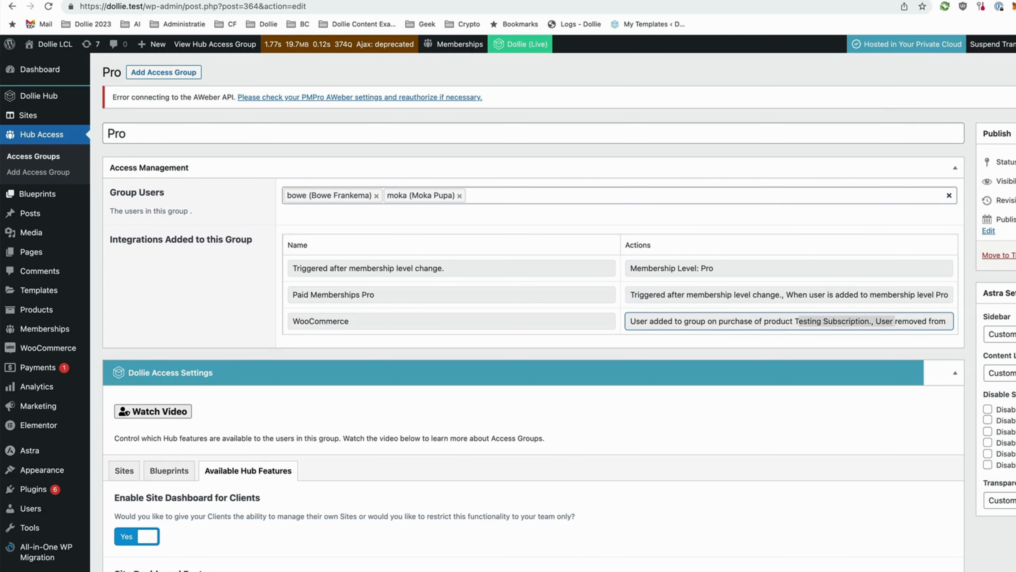
{"action": "left_click", "coordinate": [400, 0]}
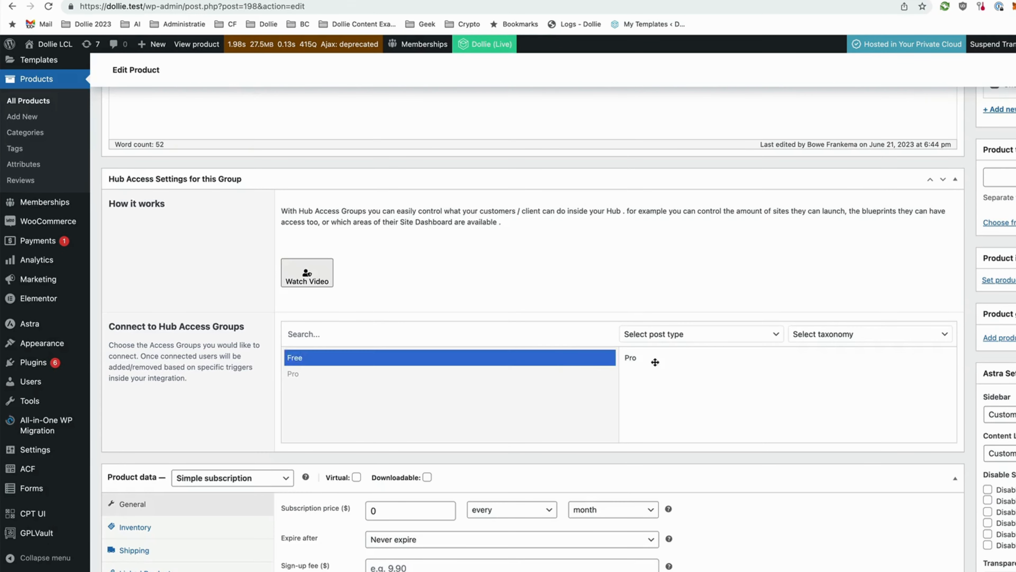
{"action": "left_click", "coordinate": [160, 1]}
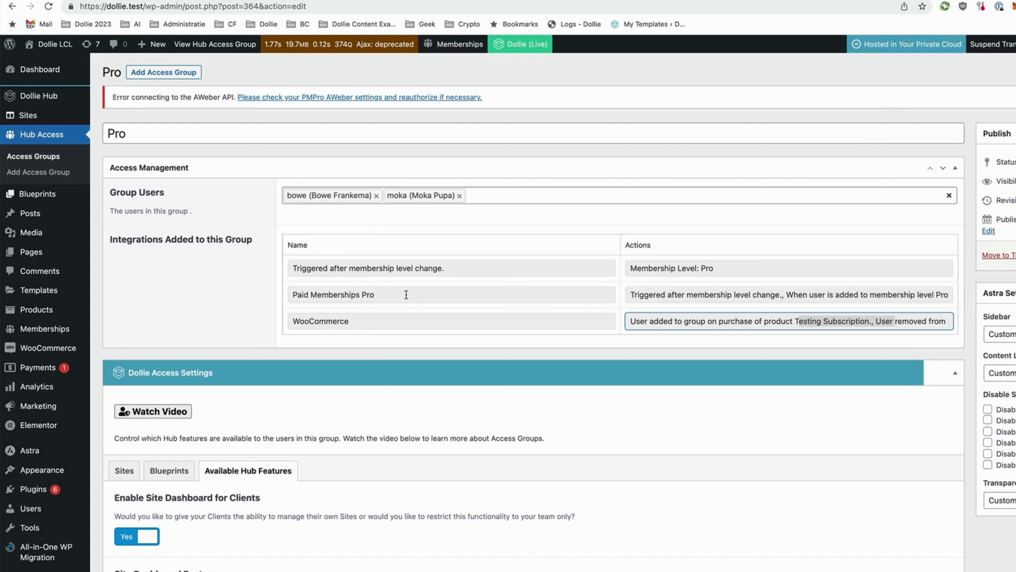
Open the Pro membership level in Paid Memberships Pro for editing and inspect its Dollie Hub Access Group Settings
{"action": "mouse_move", "coordinate": [25, 347]}
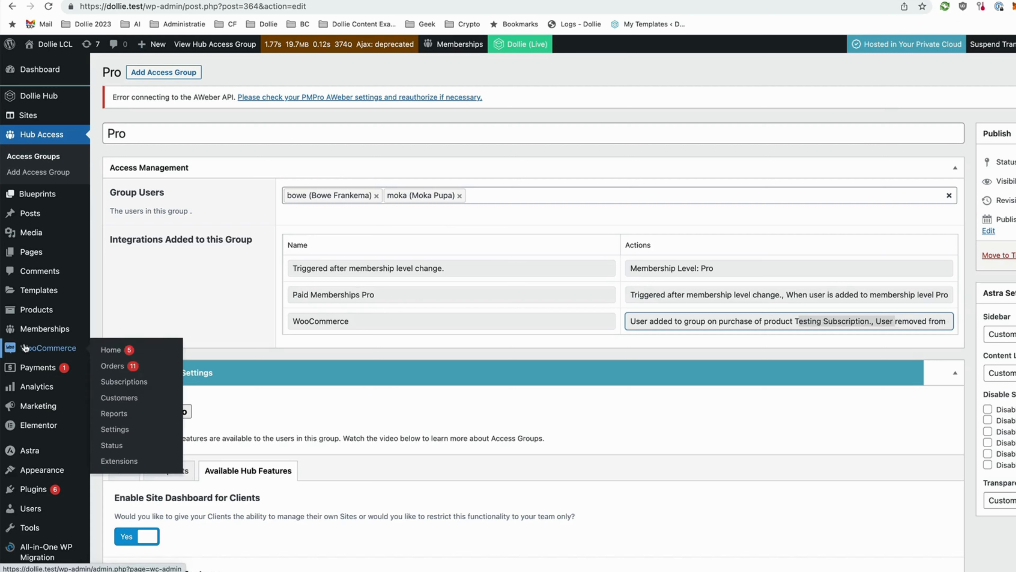
{"action": "left_click", "coordinate": [25, 329]}
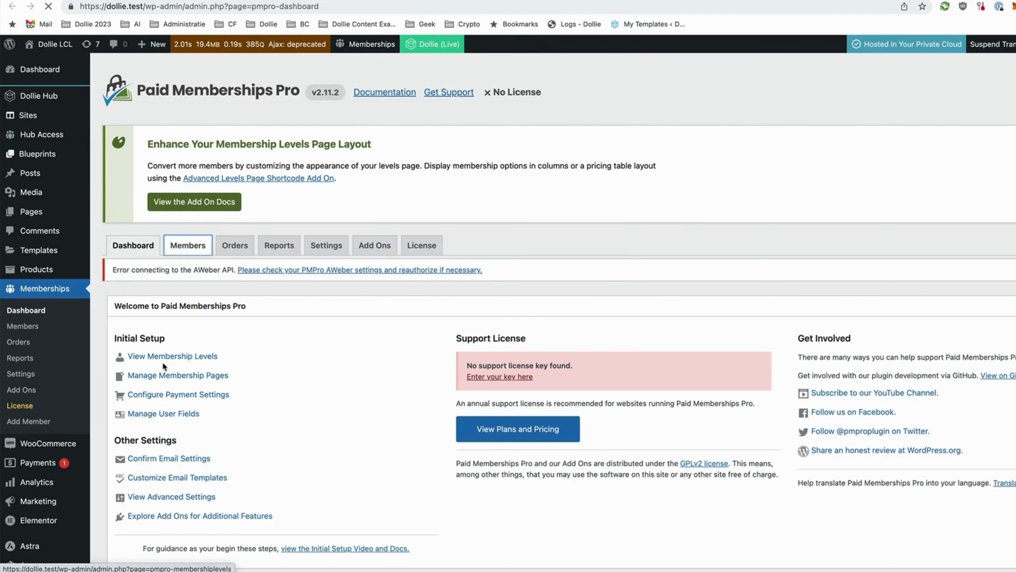
{"action": "left_click", "coordinate": [165, 357]}
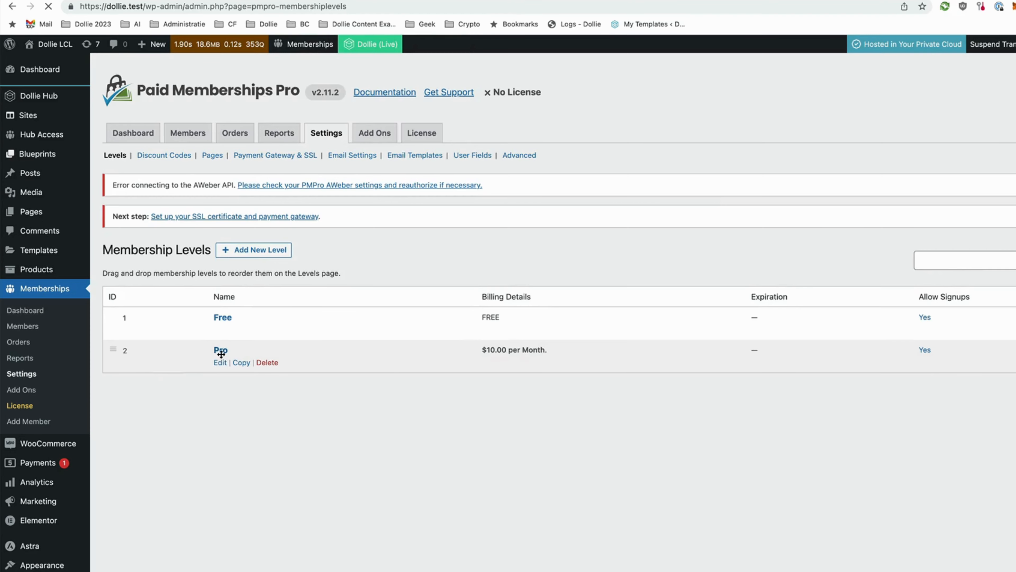
{"action": "left_click", "coordinate": [222, 462]}
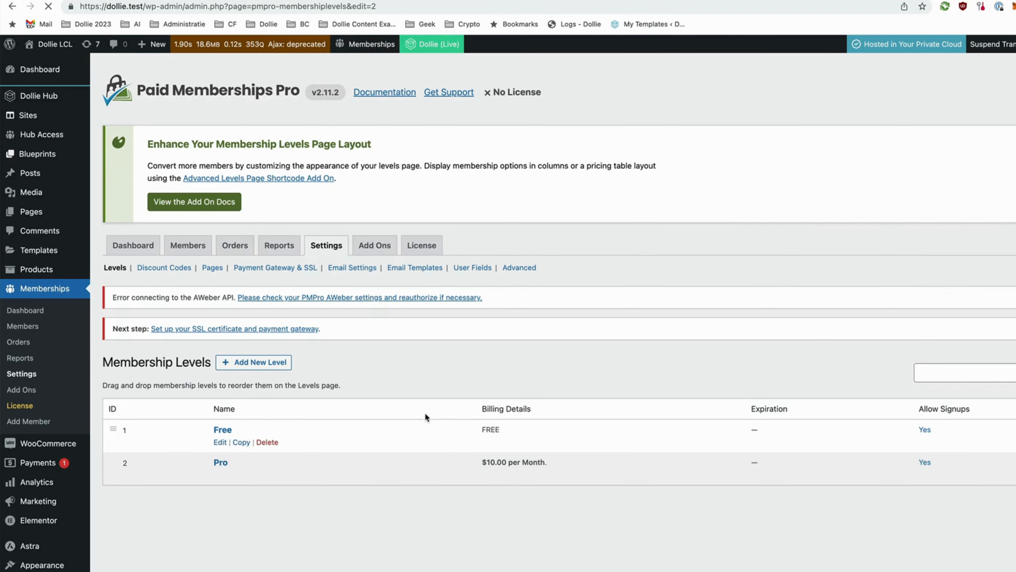
{"action": "scroll", "coordinate": [260, 271], "scroll_direction": "down", "scroll_amount": 1}
{"action": "scroll", "coordinate": [260, 270], "scroll_direction": "down", "scroll_amount": 8}
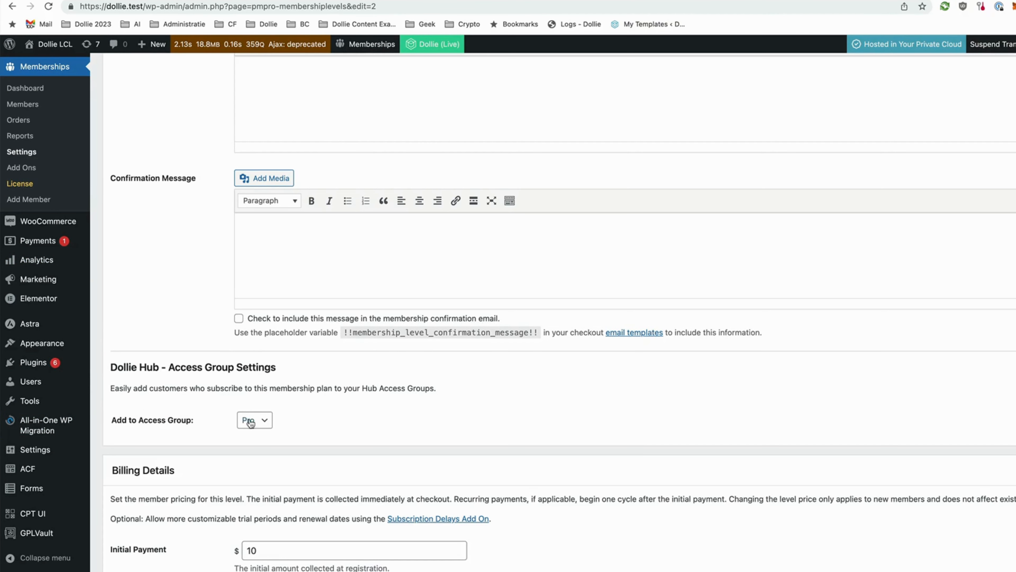
{"action": "left_click", "coordinate": [305, 437]}
Return to the Pro access group and view the Sites limits in its Dollie Access Settings
{"action": "mouse_move", "coordinate": [216, 44]}
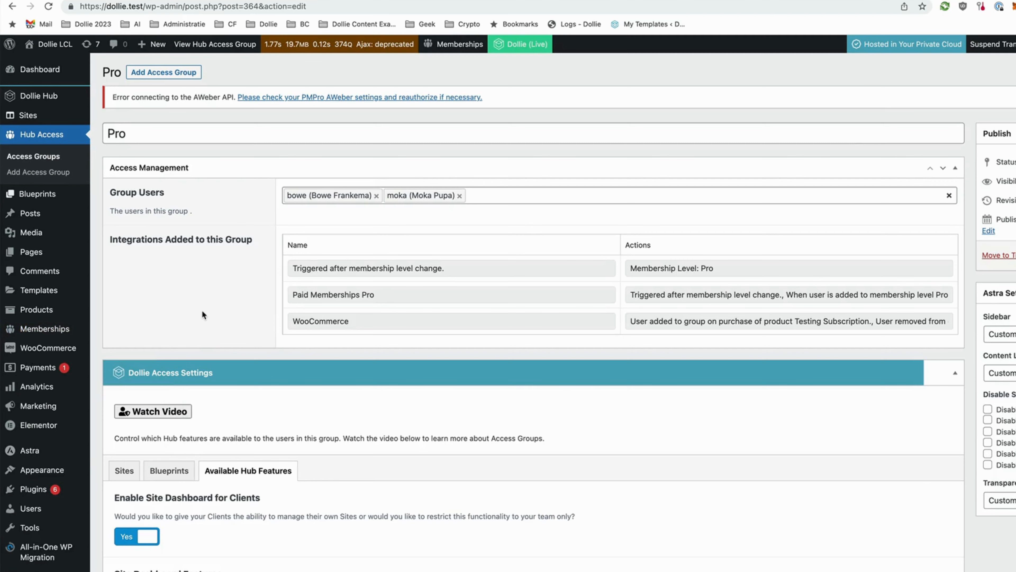
{"action": "scroll", "coordinate": [202, 311], "scroll_direction": "down", "scroll_amount": 5}
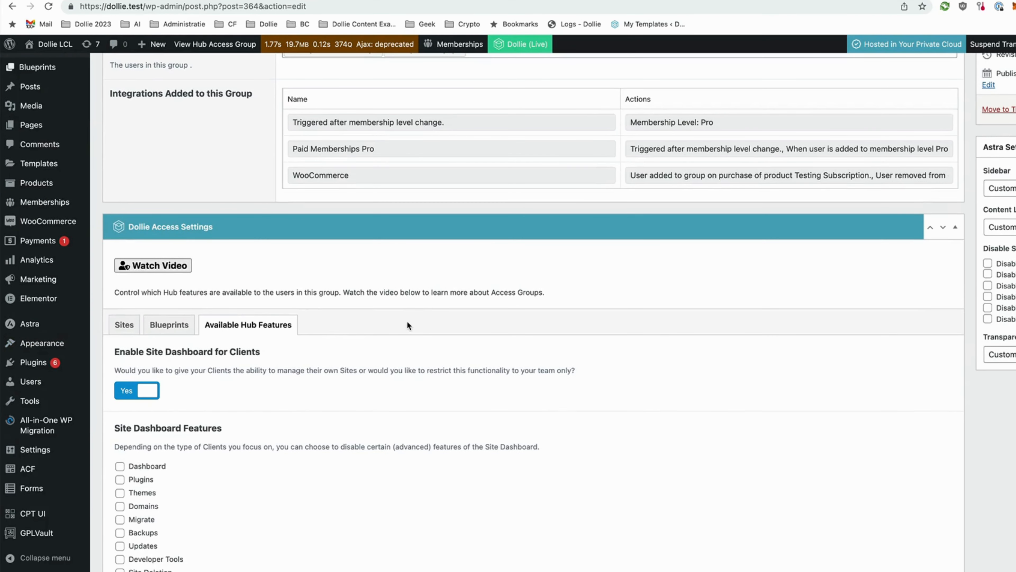
{"action": "left_click", "coordinate": [125, 325]}
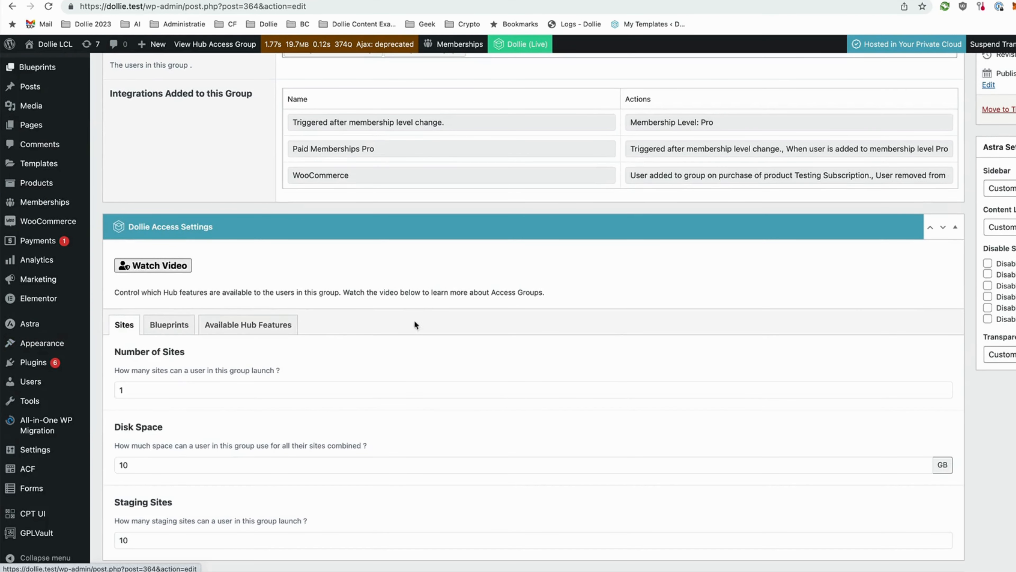
{"action": "scroll", "coordinate": [620, 328], "scroll_direction": "up", "scroll_amount": 4}
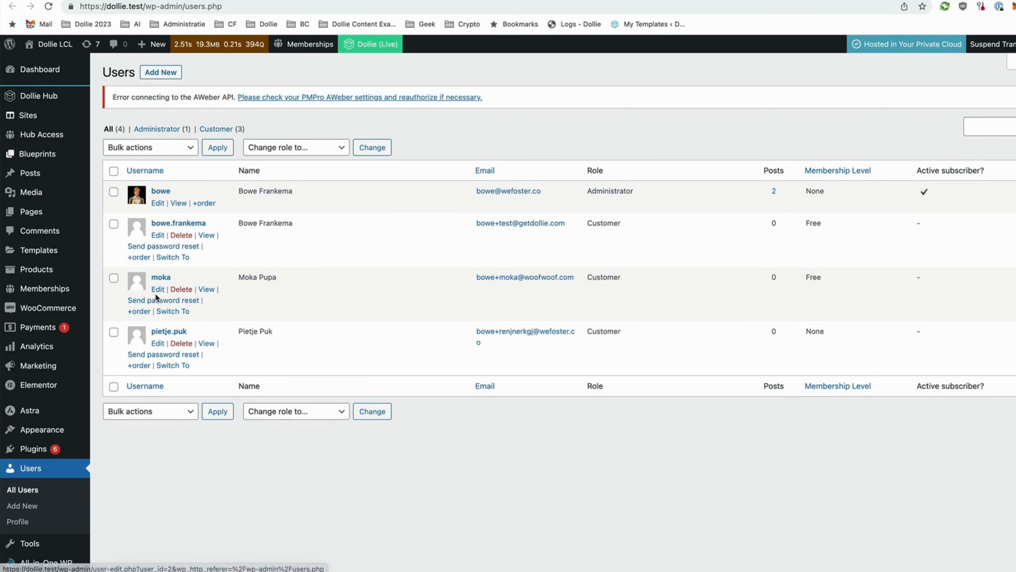
Open the third listed user for editing and go to the Dollie Access Settings section of the profile
{"action": "left_click", "coordinate": [160, 290]}
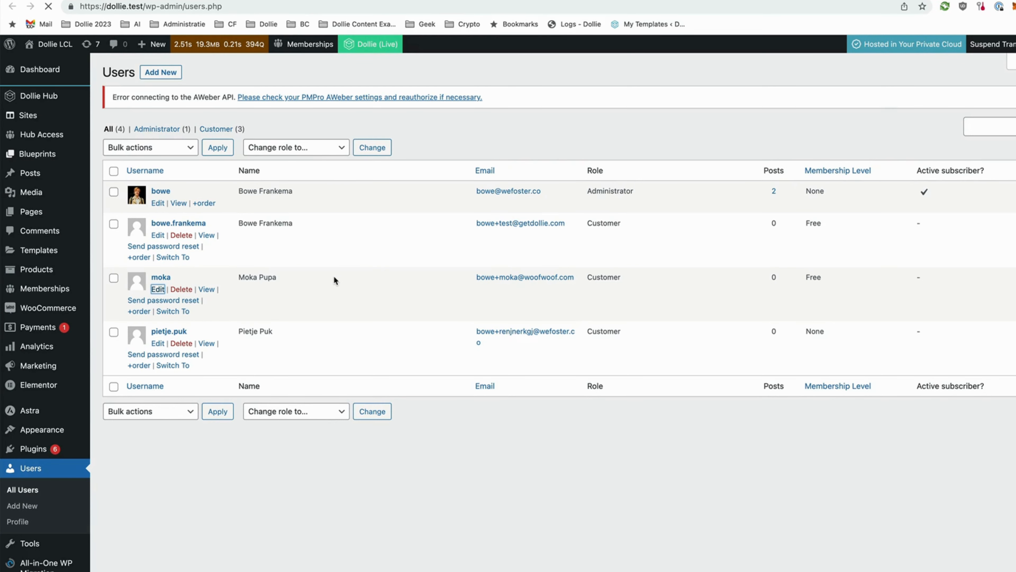
{"action": "scroll", "coordinate": [220, 353], "scroll_direction": "down", "scroll_amount": 7}
{"action": "scroll", "coordinate": [219, 354], "scroll_direction": "down", "scroll_amount": 9}
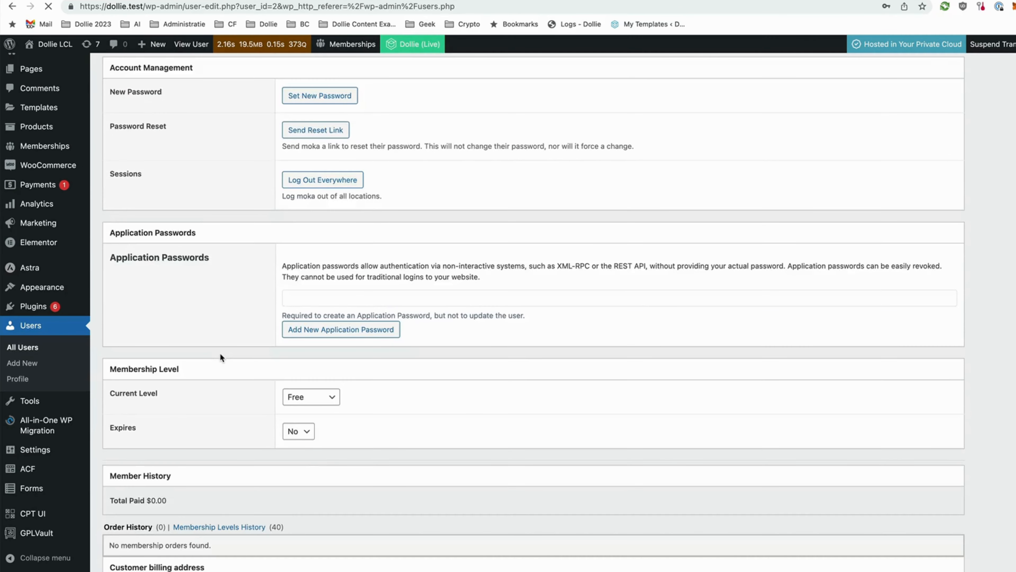
{"action": "scroll", "coordinate": [220, 352], "scroll_direction": "down", "scroll_amount": 2}
{"action": "scroll", "coordinate": [314, 351], "scroll_direction": "down", "scroll_amount": 6}
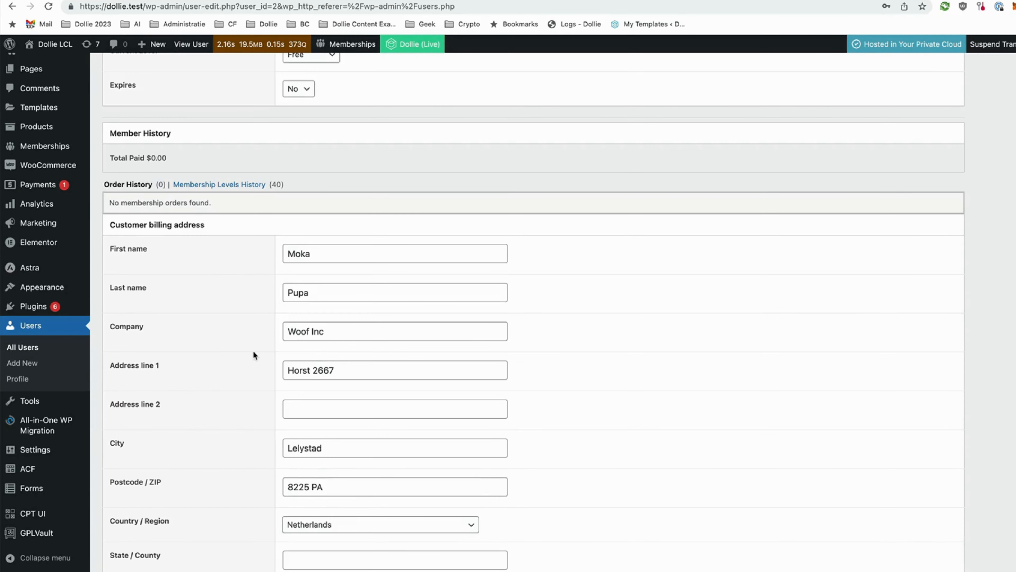
{"action": "scroll", "coordinate": [253, 354], "scroll_direction": "down", "scroll_amount": 15}
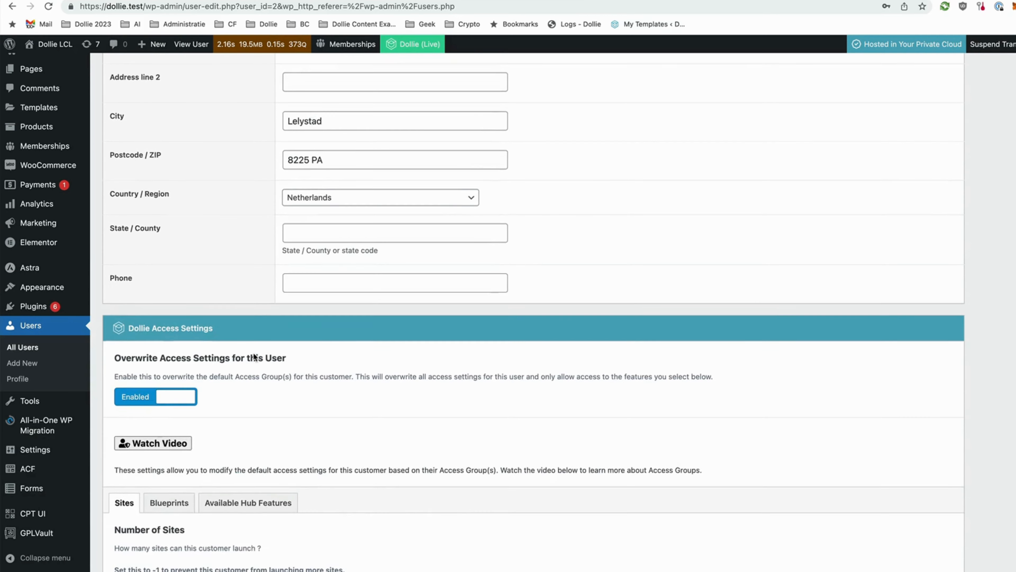
Switch Overwrite Access Settings for this User off and back on
{"action": "left_click", "coordinate": [176, 396]}
{"action": "scroll", "coordinate": [348, 399], "scroll_direction": "down", "scroll_amount": 2}
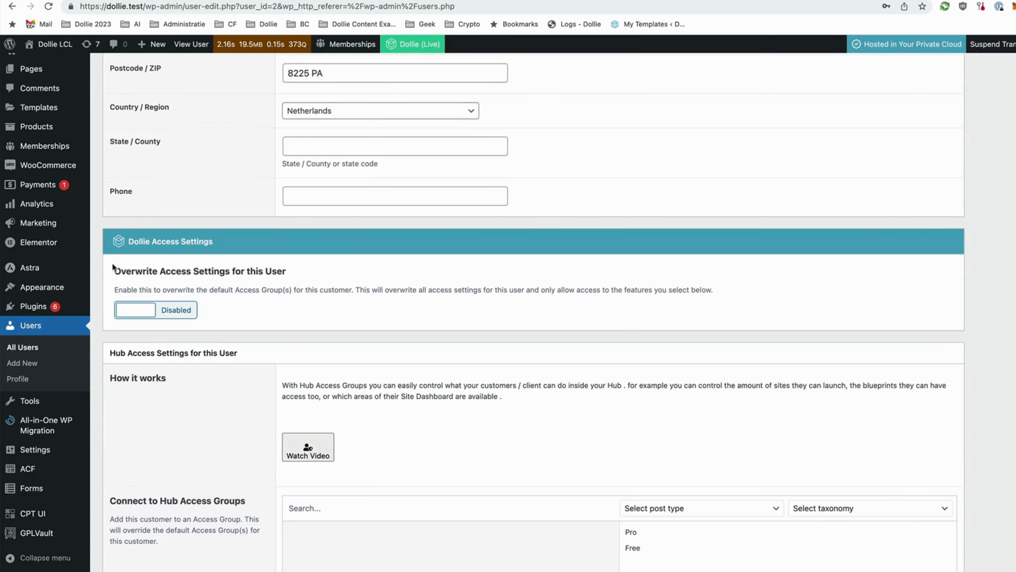
{"action": "left_click", "coordinate": [137, 311]}
Review the Available Hub Features and Sites options that can be overridden for this user
{"action": "scroll", "coordinate": [291, 322], "scroll_direction": "down", "scroll_amount": 2}
{"action": "scroll", "coordinate": [297, 412], "scroll_direction": "down", "scroll_amount": 2}
{"action": "scroll", "coordinate": [272, 372], "scroll_direction": "up", "scroll_amount": 1}
{"action": "left_click", "coordinate": [253, 334]}
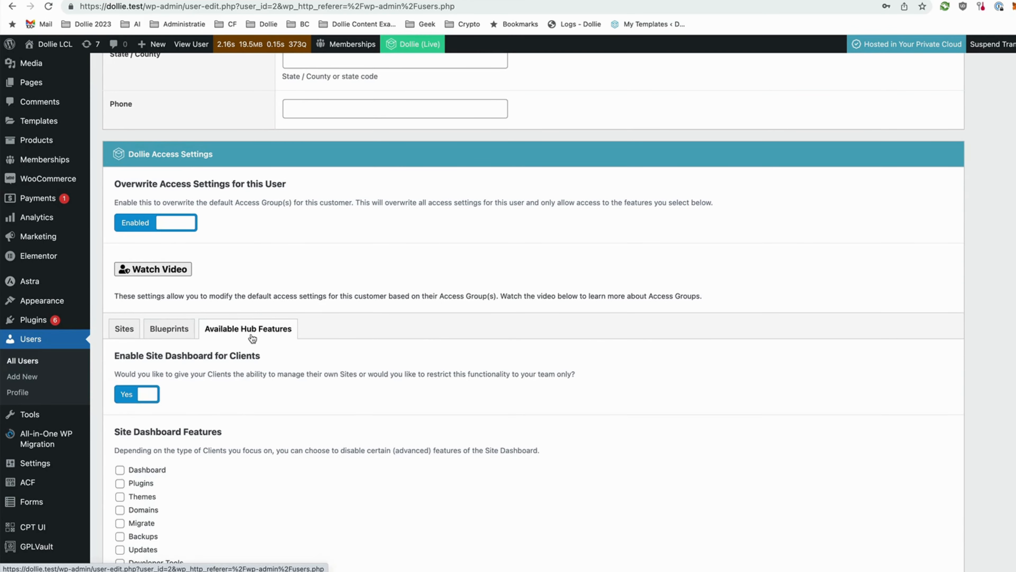
{"action": "left_click", "coordinate": [127, 334]}
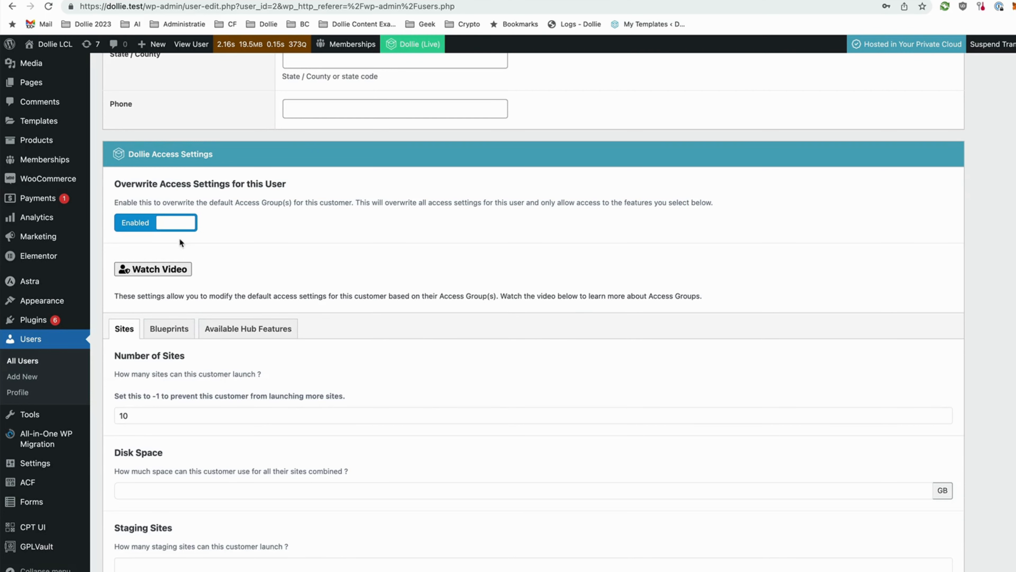
Disable Overwrite Access Settings for this User and return to the start of the user profile
{"action": "left_click", "coordinate": [169, 227]}
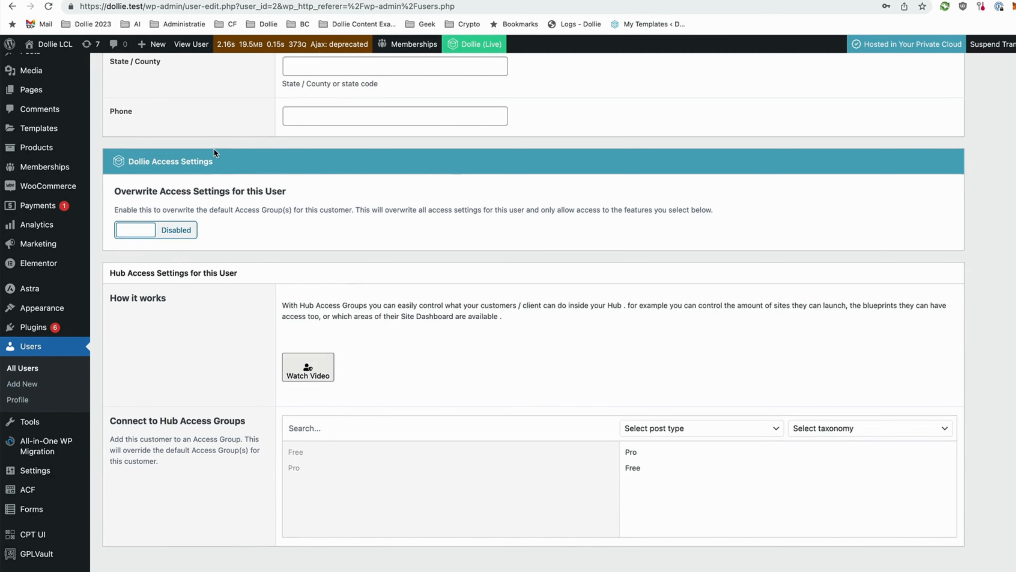
{"action": "scroll", "coordinate": [295, 166], "scroll_direction": "up", "scroll_amount": 20}
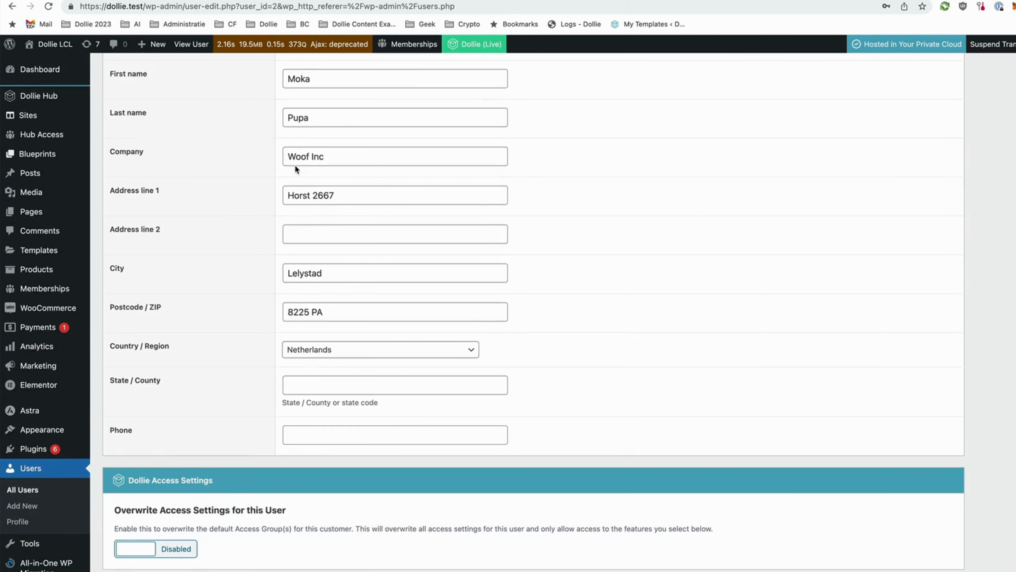
{"action": "scroll", "coordinate": [294, 167], "scroll_direction": "up", "scroll_amount": 20}
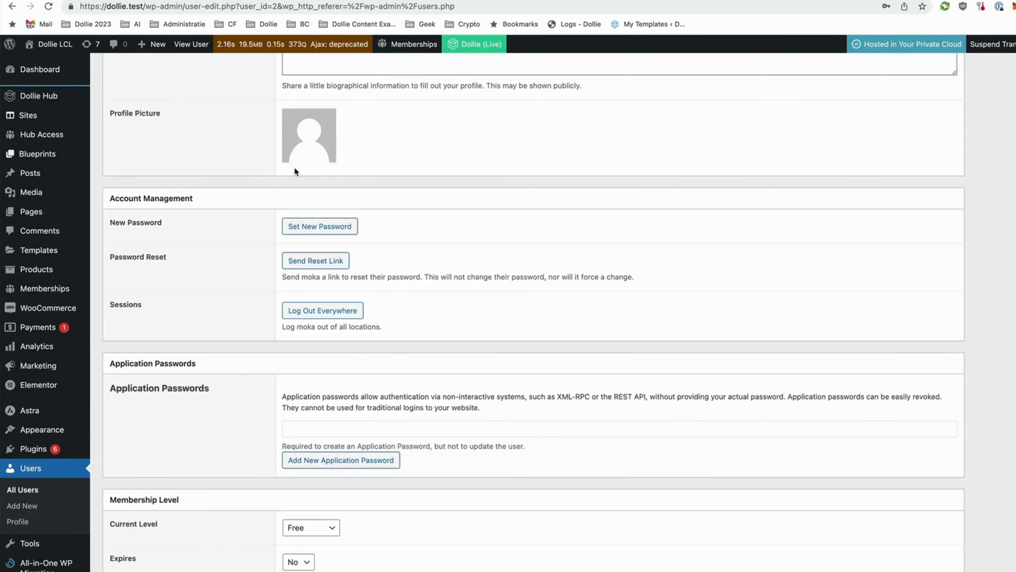
{"action": "scroll", "coordinate": [295, 168], "scroll_direction": "up", "scroll_amount": 15}
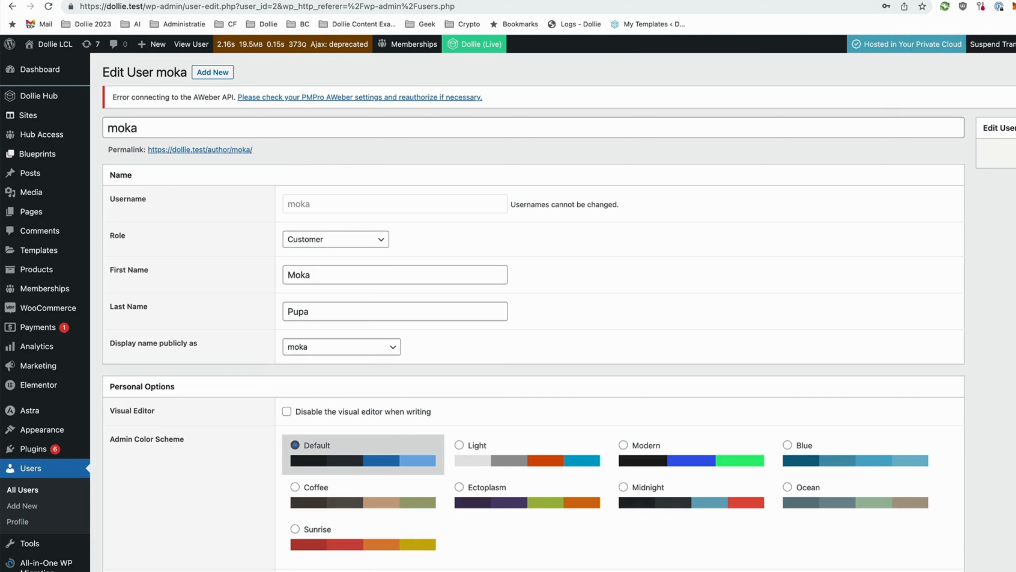
{"action": "left_click", "coordinate": [823, 4]}
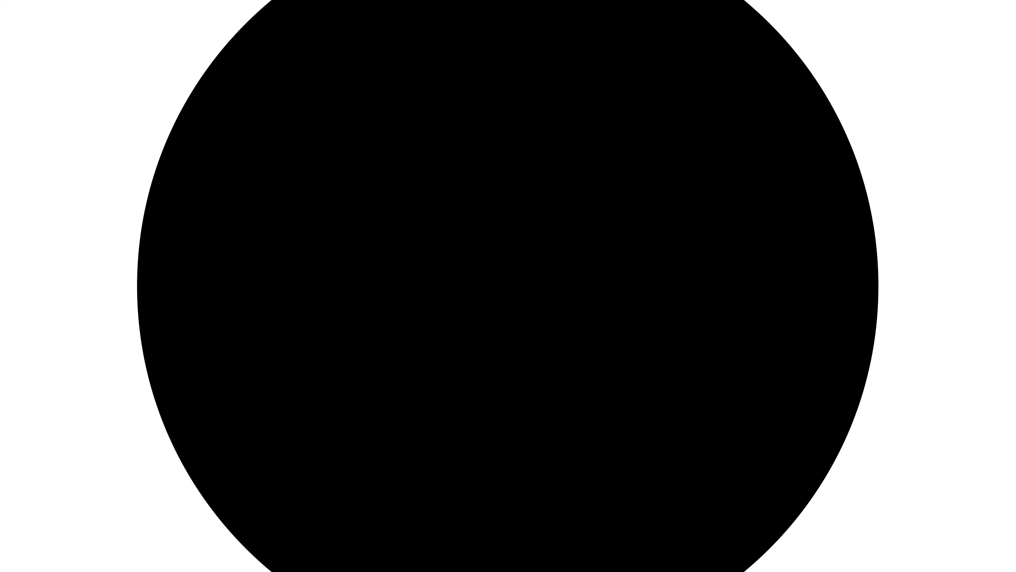